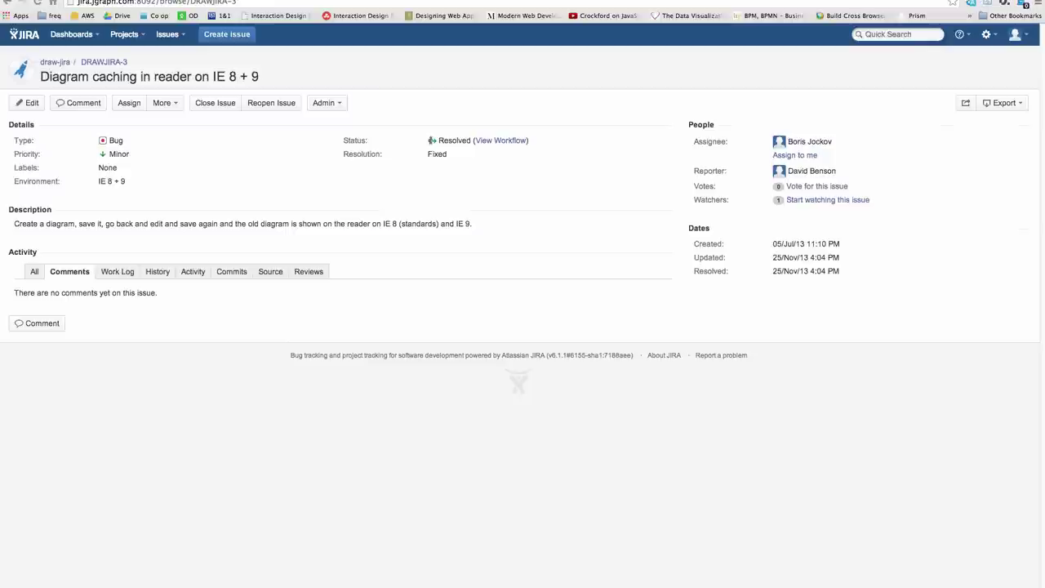
# Switch to the Confluence page Diagram-testing Home4 and edit it, inserting a Diagramly macro below the last existing diagram
pyautogui.hotkey('ctrl', 'Tab')
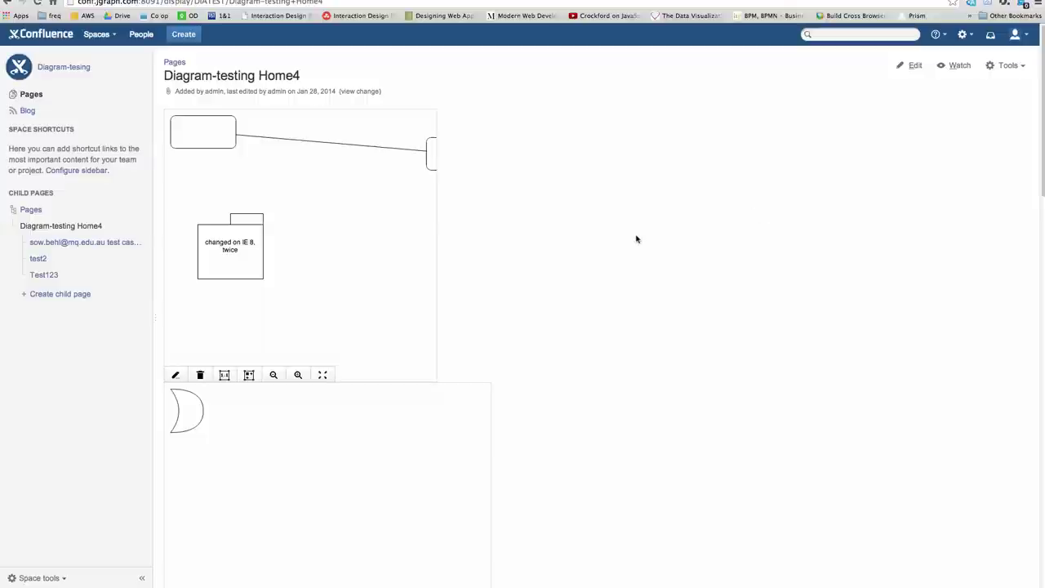
pyautogui.click(912, 68)
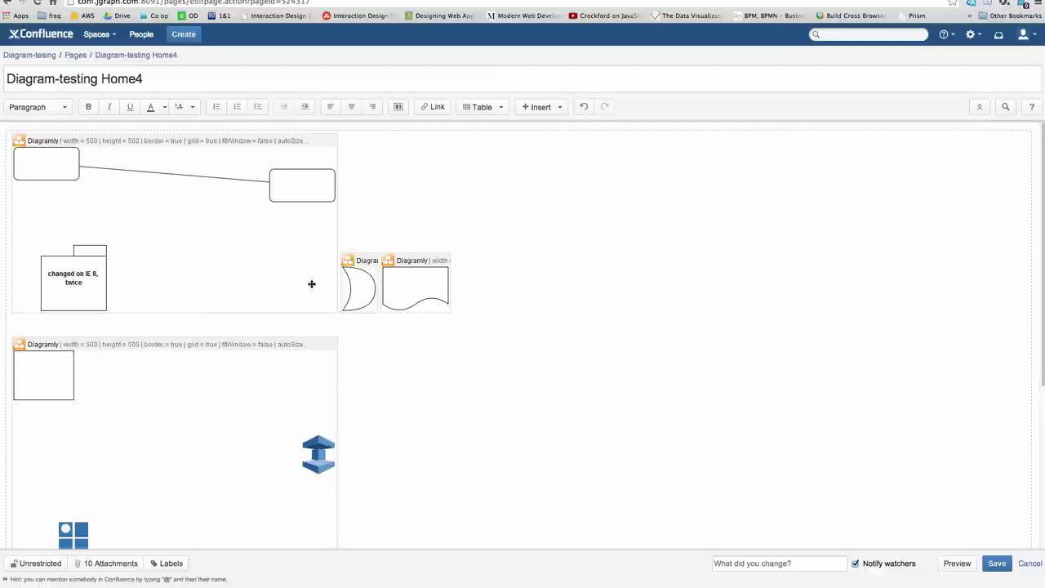
pyautogui.scroll(-5, 450, 308)
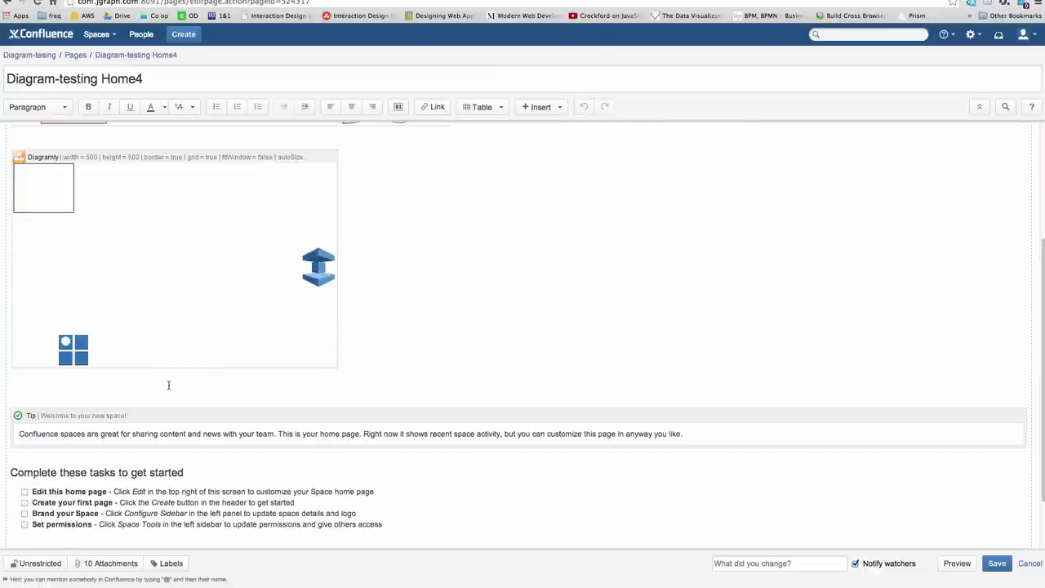
pyautogui.write('{dia')
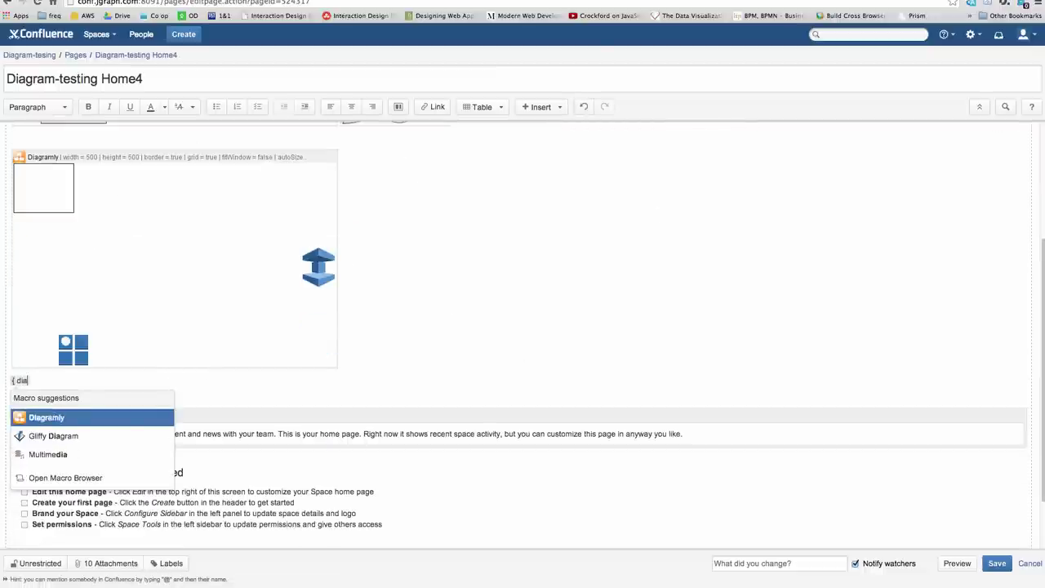
pyautogui.click(81, 417)
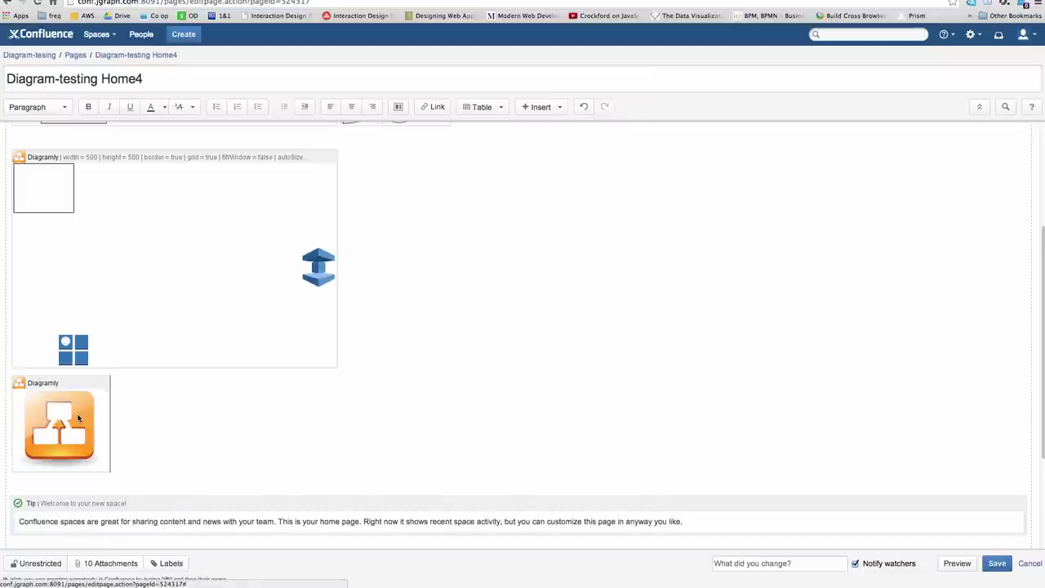
pyautogui.press('Return')
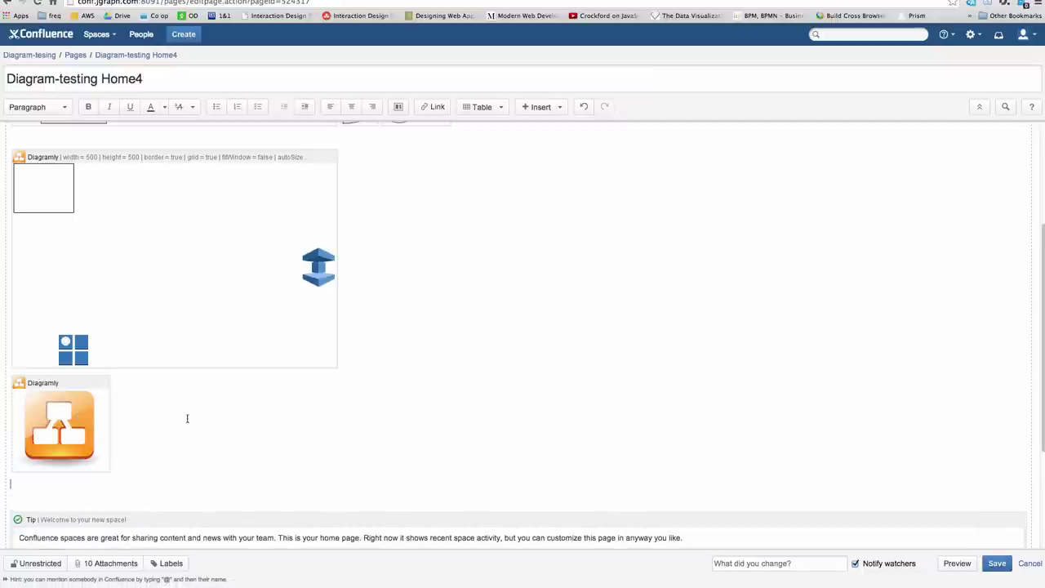
# Insert a second Diagramly diagram below the first placeholder with width 800 and height 800
pyautogui.click(540, 107)
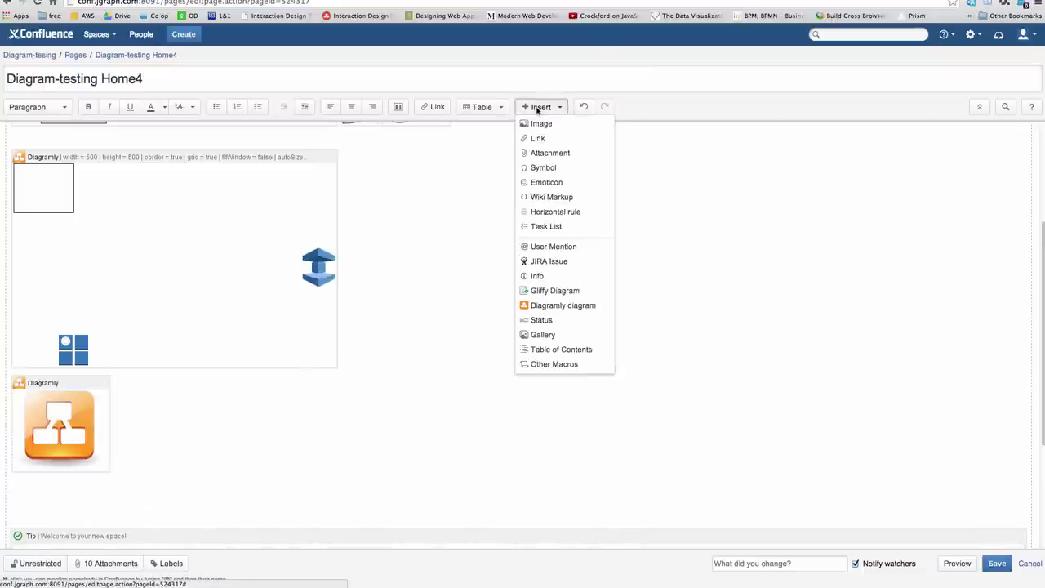
pyautogui.click(548, 306)
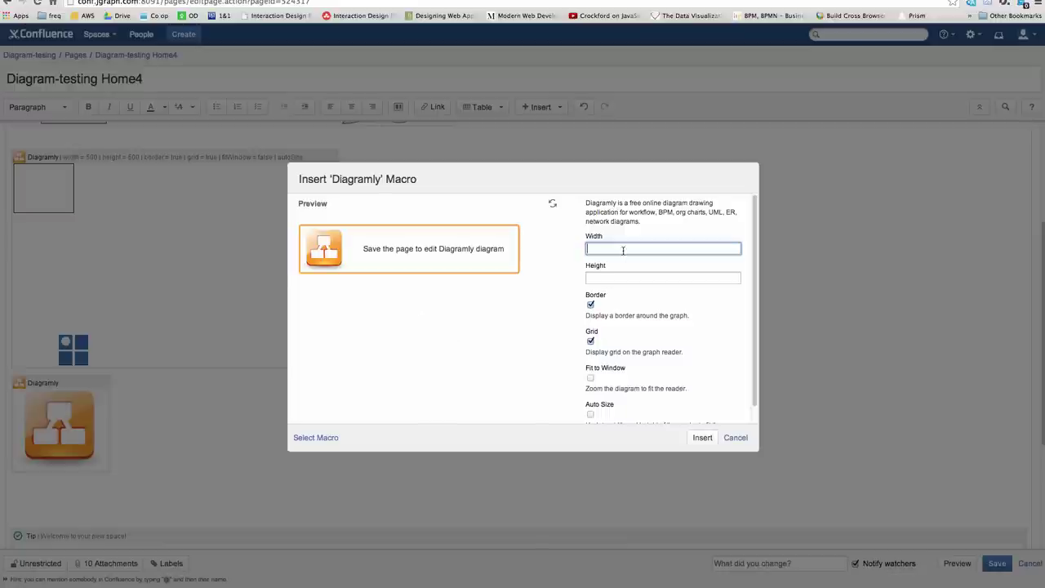
pyautogui.write('800')
pyautogui.press('Tab')
pyautogui.write('800')
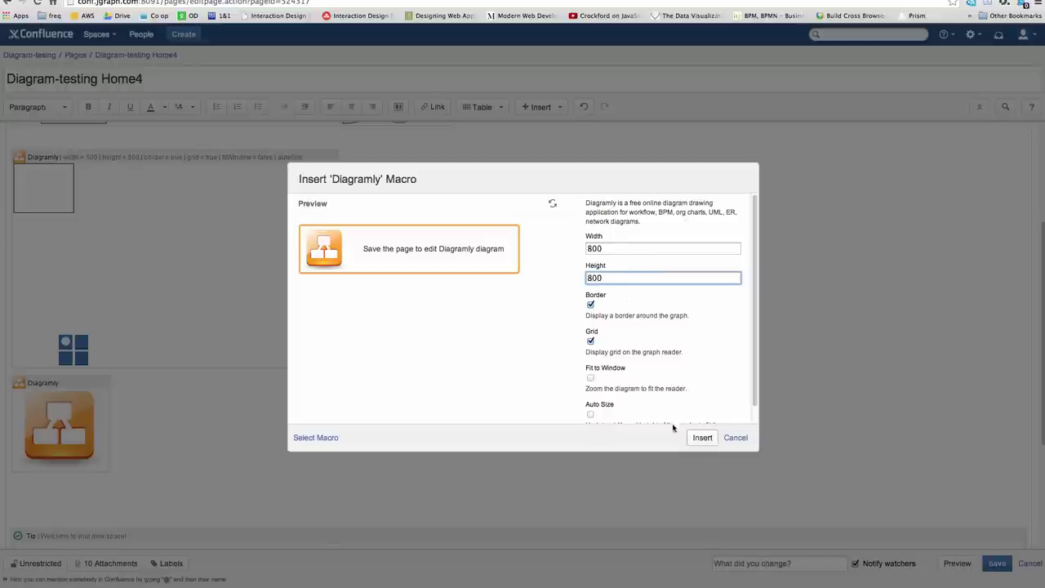
pyautogui.click(700, 437)
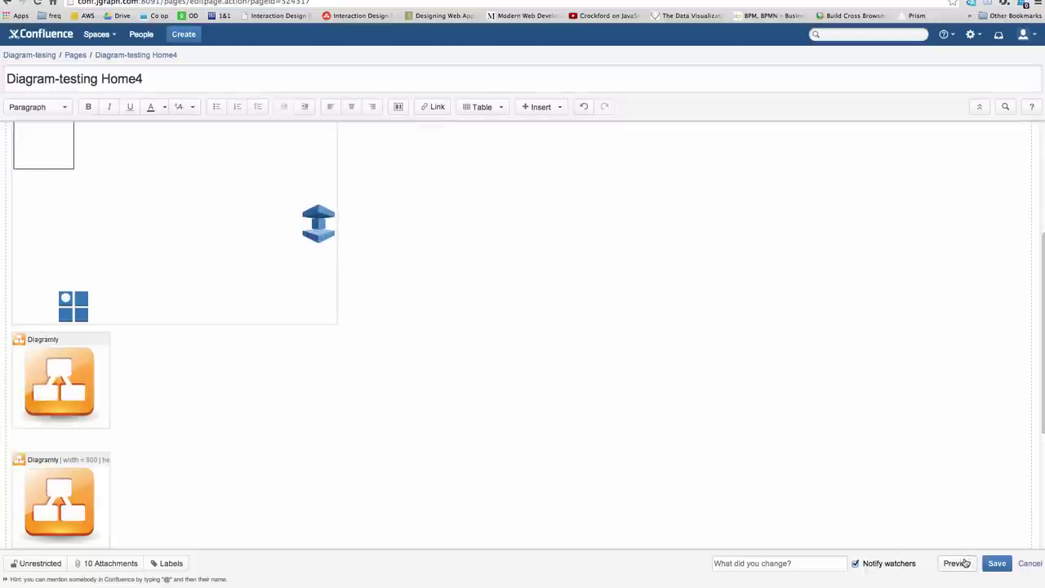
# Save the Confluence page and start editing the first newly added Diagramly diagram
pyautogui.click(998, 564)
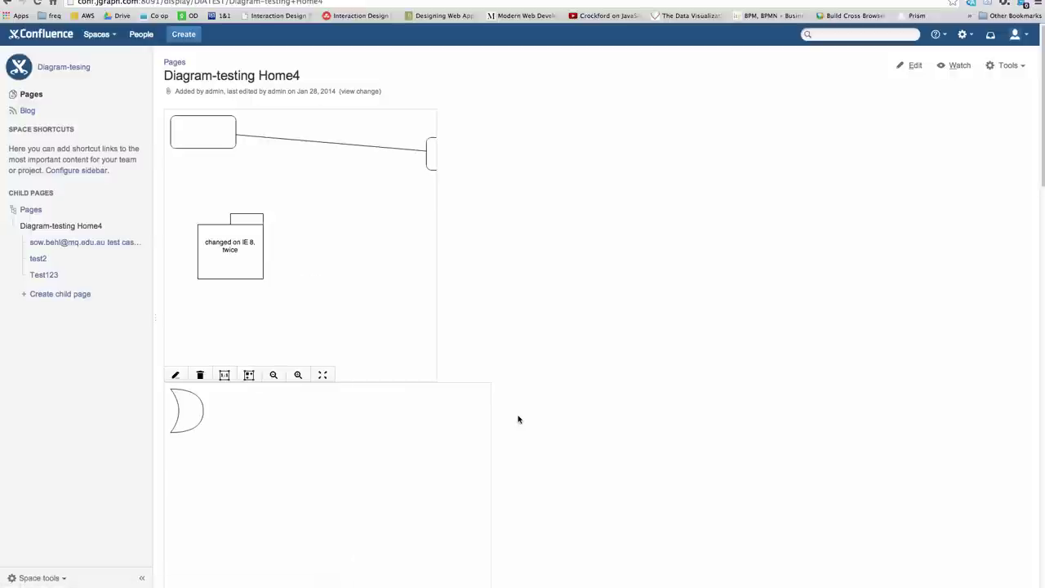
pyautogui.scroll(-2, 506, 408)
pyautogui.scroll(-5, 508, 409)
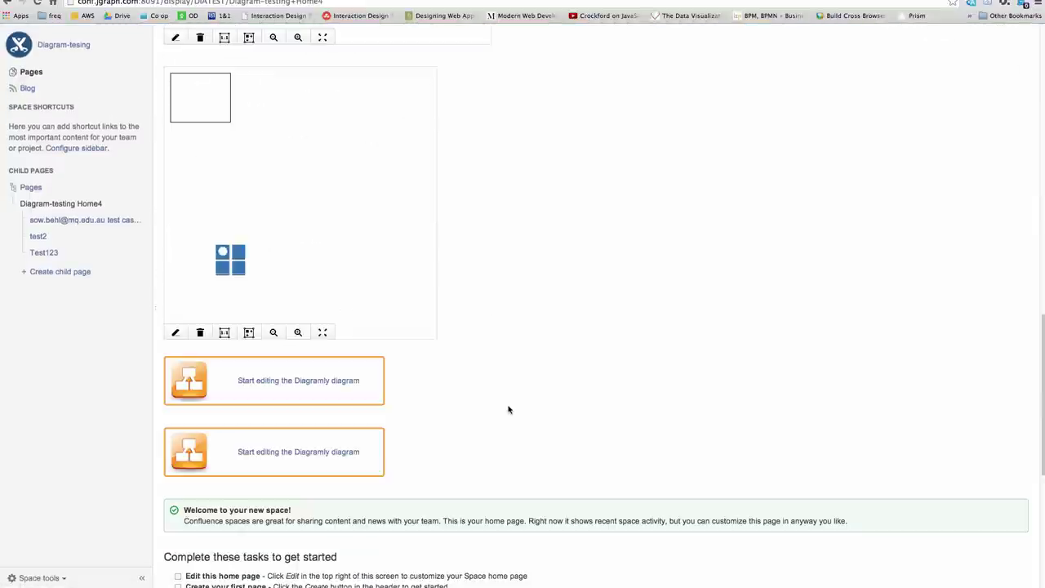
pyautogui.click(290, 384)
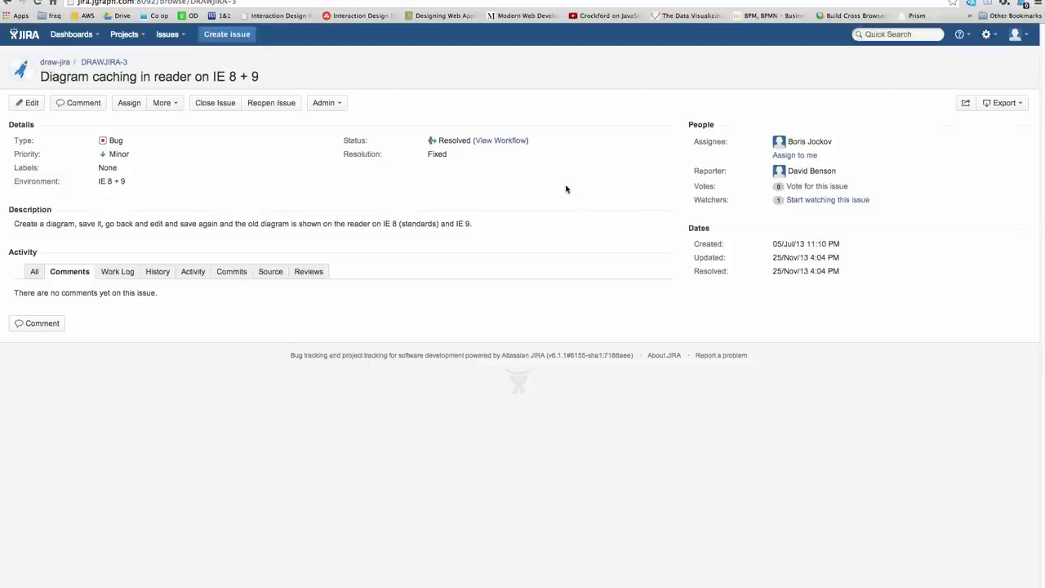
# Add a Drawio diagram to the JIRA issue DRAWJIRA-3 and insert a rounded rectangle in it
pyautogui.click(165, 103)
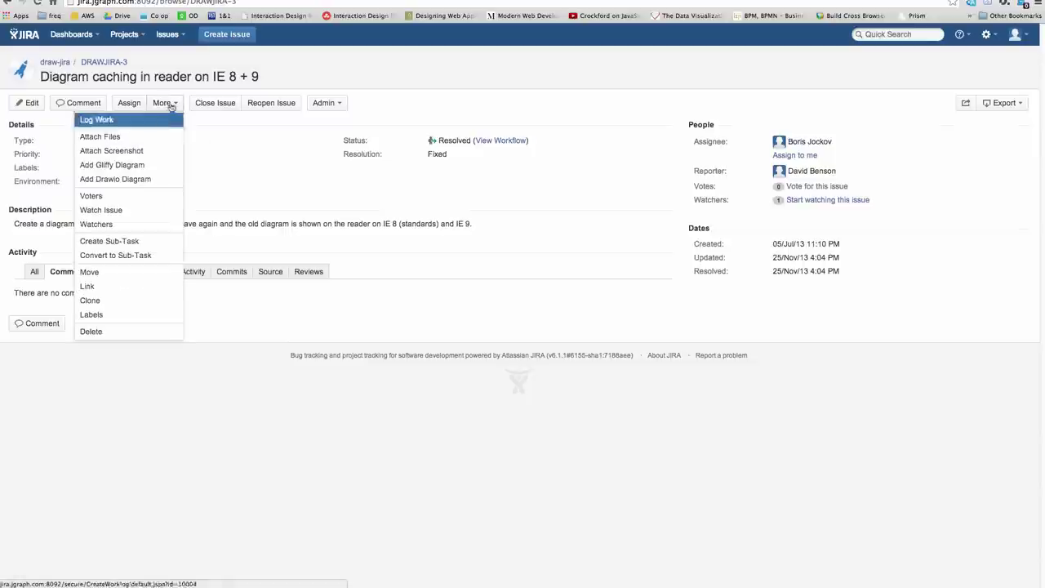
pyautogui.click(112, 181)
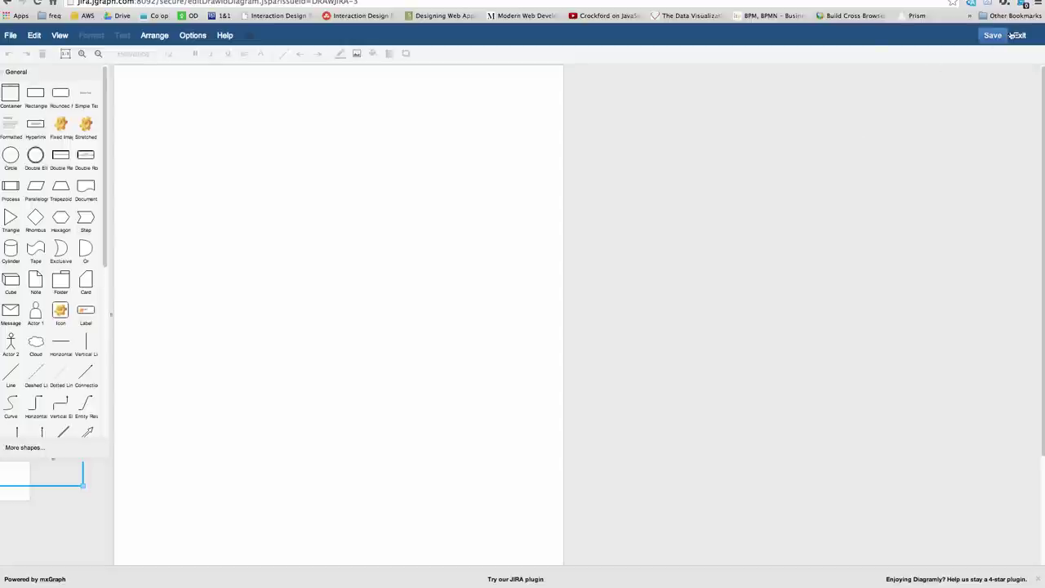
pyautogui.click(60, 92)
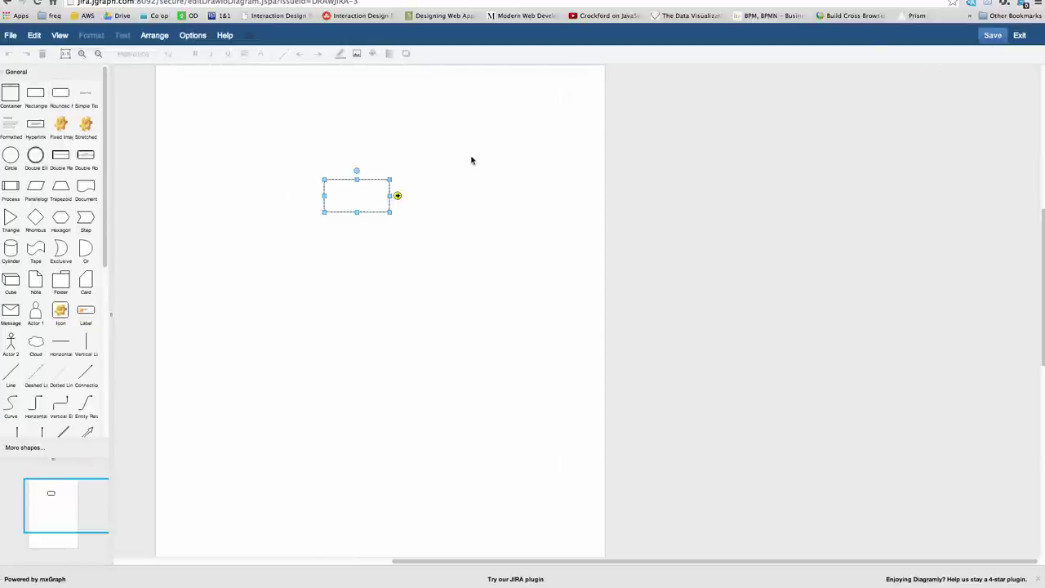
# Save the diagram as Drawing1.xml and exit the editor to the issue
pyautogui.click(993, 35)
pyautogui.click(586, 249)
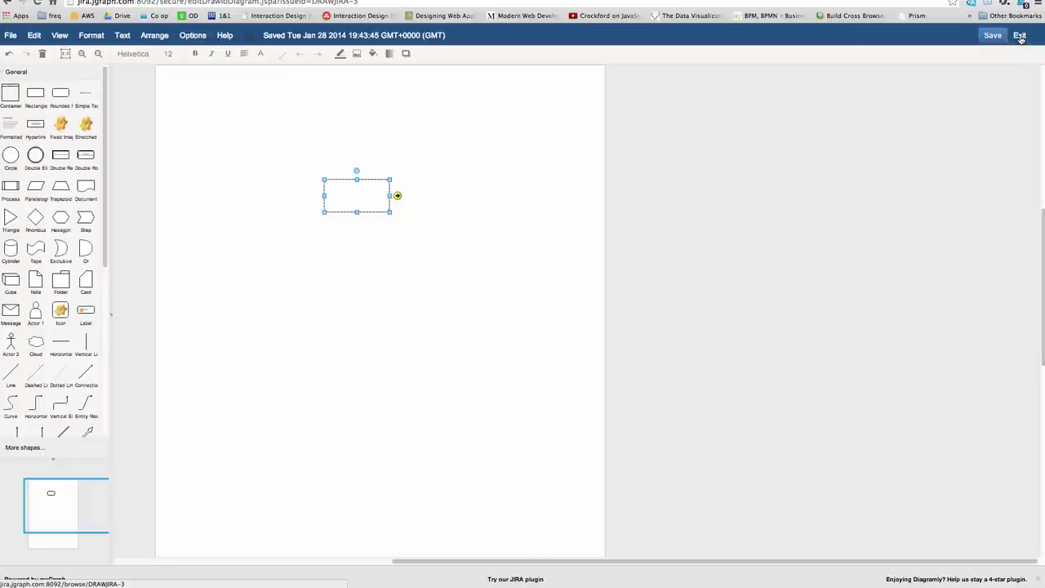
pyautogui.click(1020, 36)
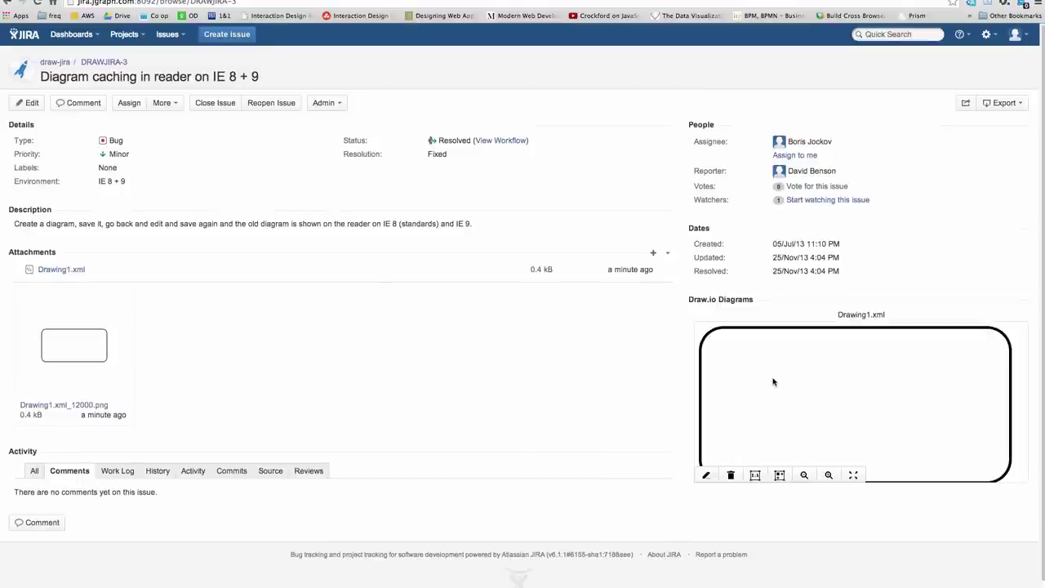
# Reopen the Drawing1.xml diagram for editing and delete its rounded rectangle
pyautogui.click(708, 476)
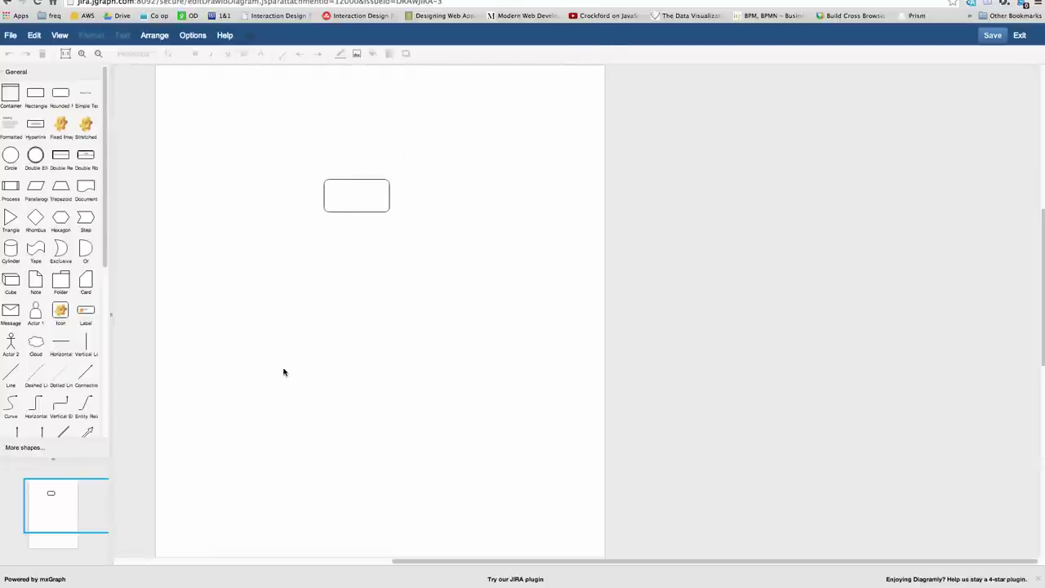
pyautogui.click(350, 199)
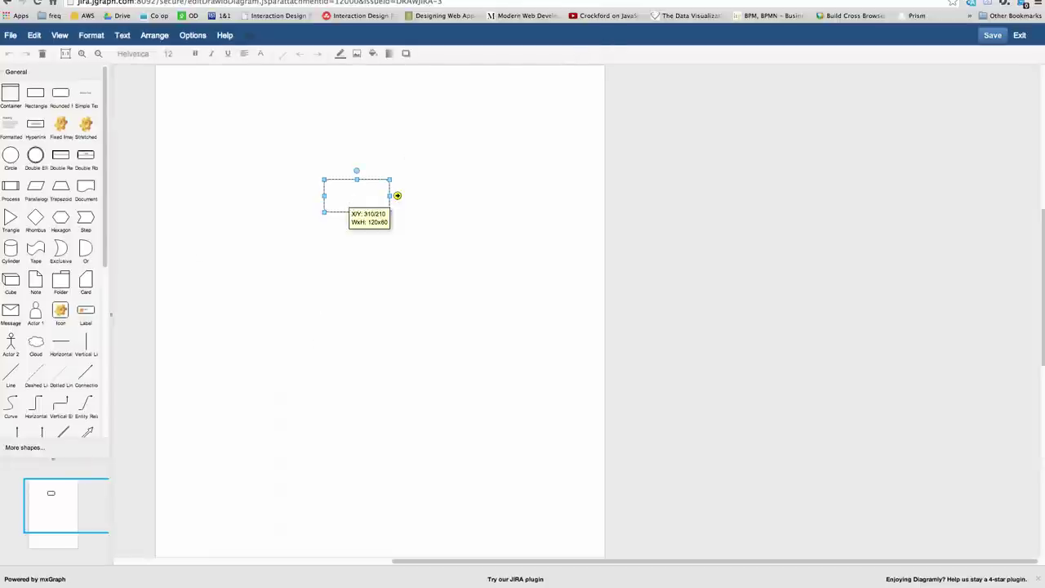
pyautogui.press('Delete')
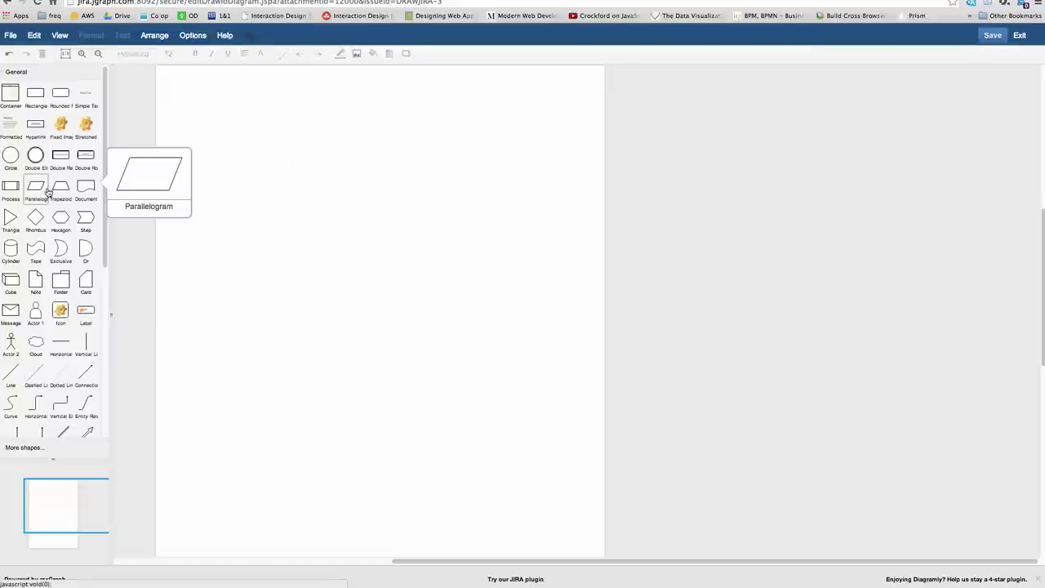
# Dismiss the footer banner and place two rounded rectangles, one near the page's upper-left corner and one lower near its right edge
pyautogui.moveTo(58, 153)
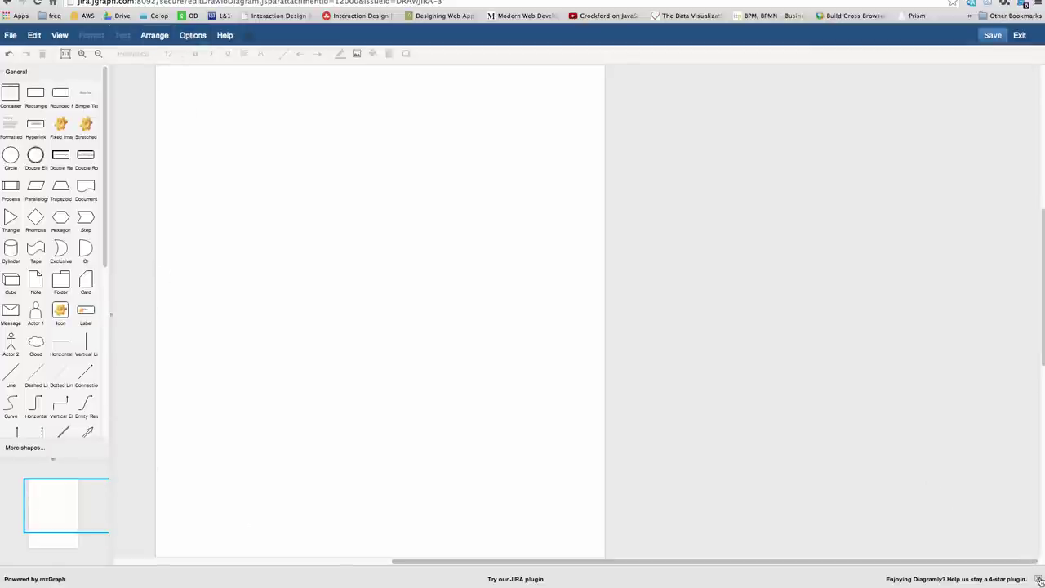
pyautogui.moveTo(1037, 579); pyautogui.dragTo(1037, 587)
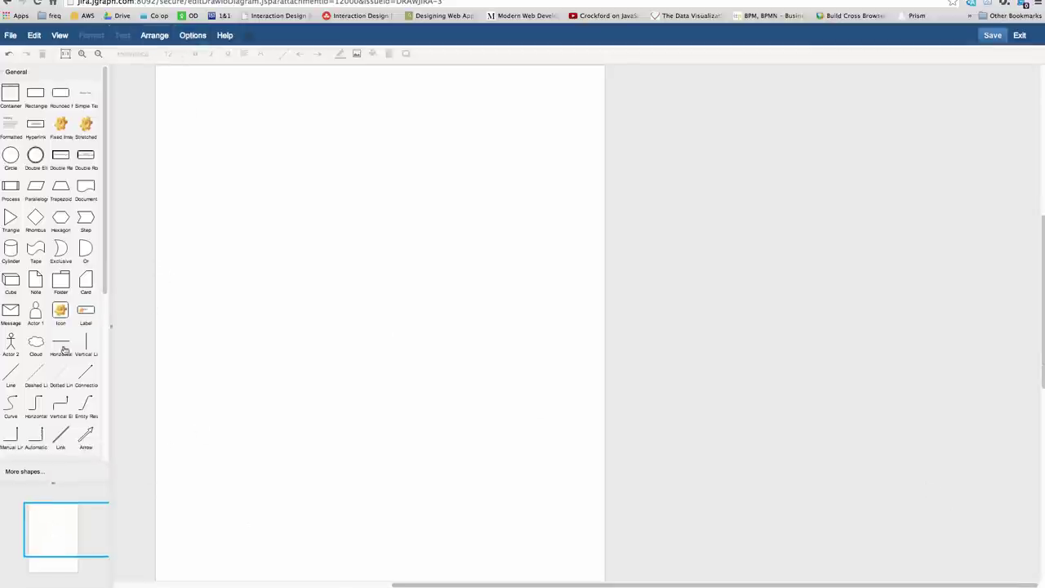
pyautogui.moveTo(61, 93); pyautogui.dragTo(189, 100)
pyautogui.moveTo(262, 114); pyautogui.dragTo(508, 228)
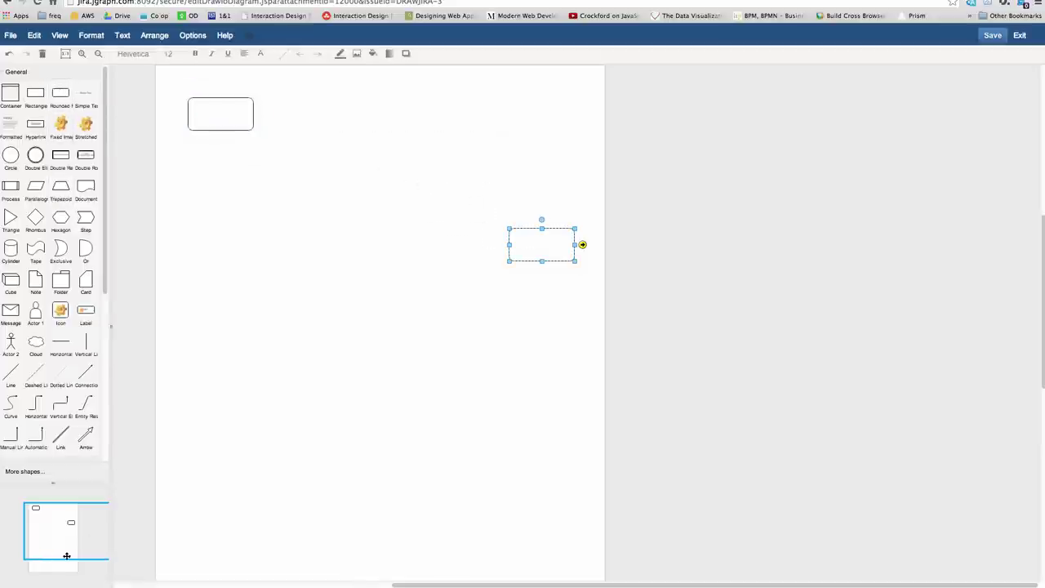
# Delete the rounded rectangle near the page's right edge
pyautogui.moveTo(78, 549); pyautogui.dragTo(47, 521)
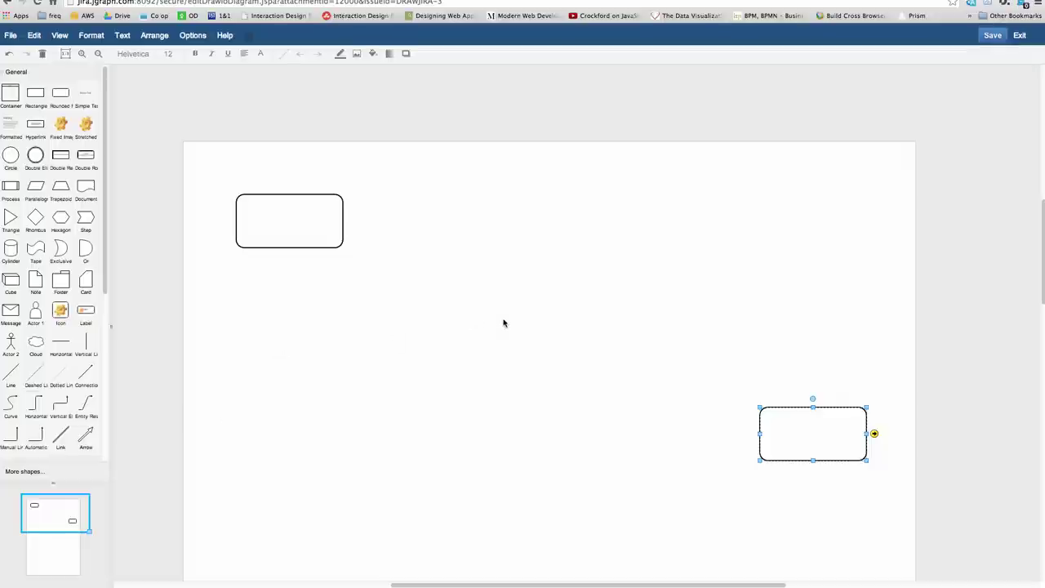
pyautogui.moveTo(497, 323); pyautogui.dragTo(471, 268)
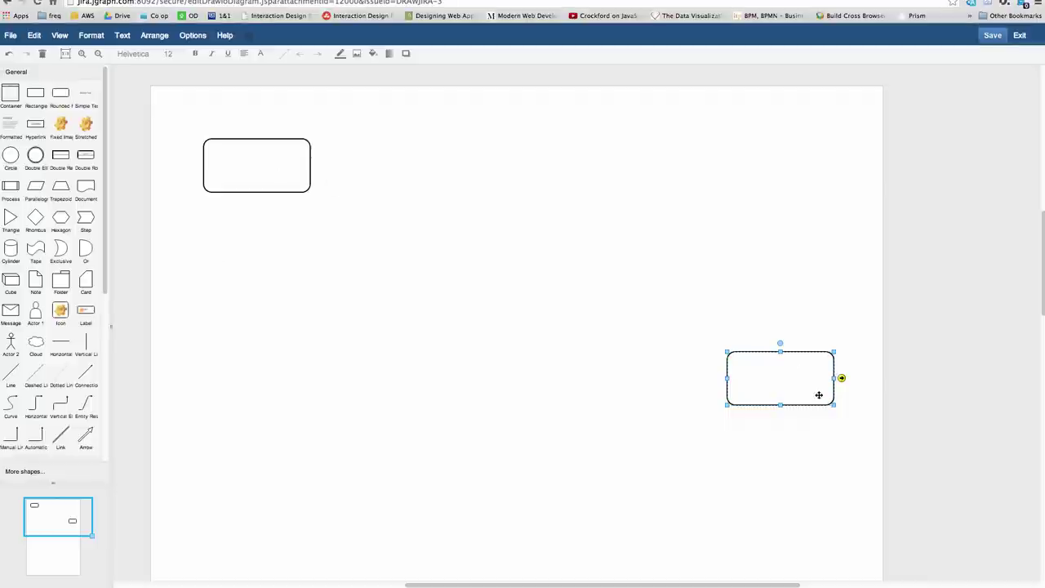
pyautogui.press('Delete')
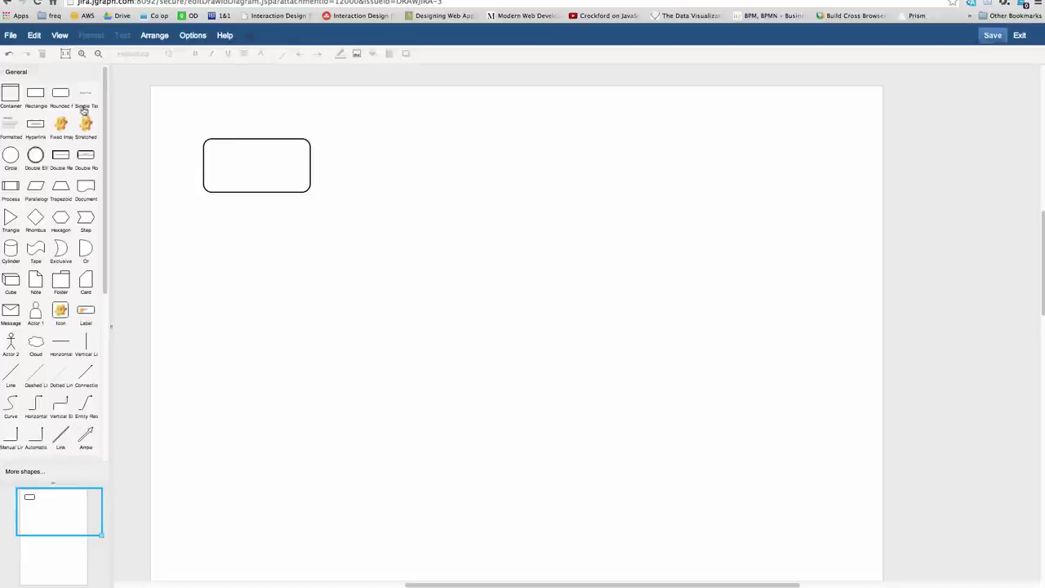
# Place a new rounded rectangle below and to the right of the remaining one, discarding the overlapping copy inserted first
pyautogui.click(61, 95)
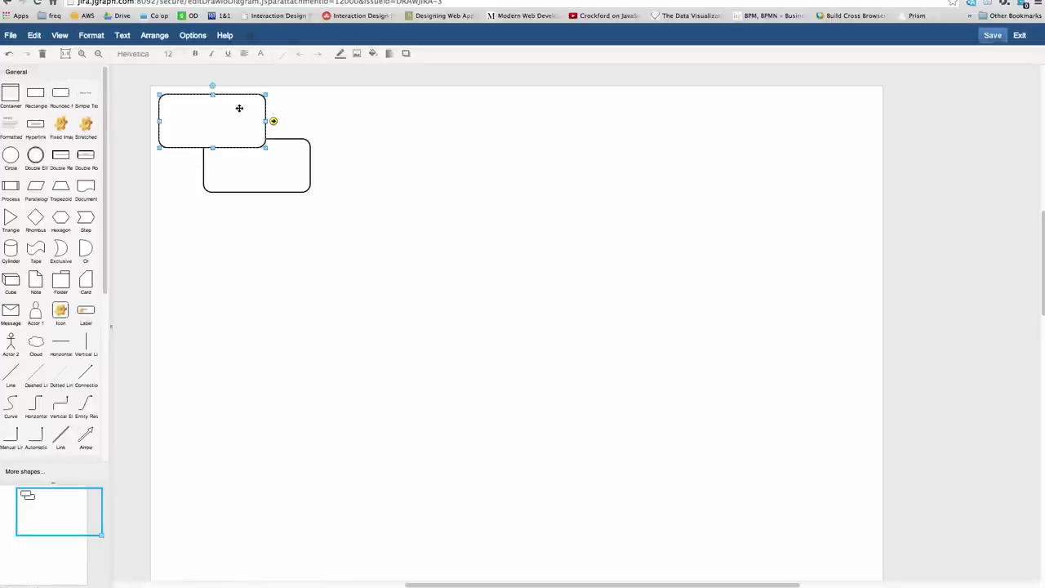
pyautogui.moveTo(239, 108); pyautogui.dragTo(239, 108)
pyautogui.press('Delete')
pyautogui.moveTo(64, 98); pyautogui.dragTo(543, 401)
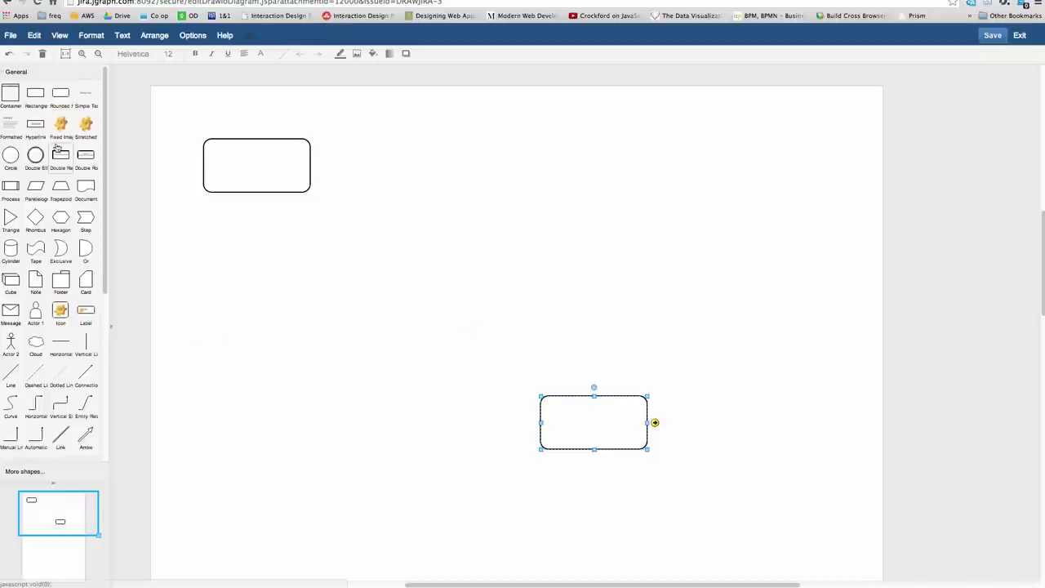
# Collapse the General shapes and add the Cisco shape libraries to the palette
pyautogui.click(24, 75)
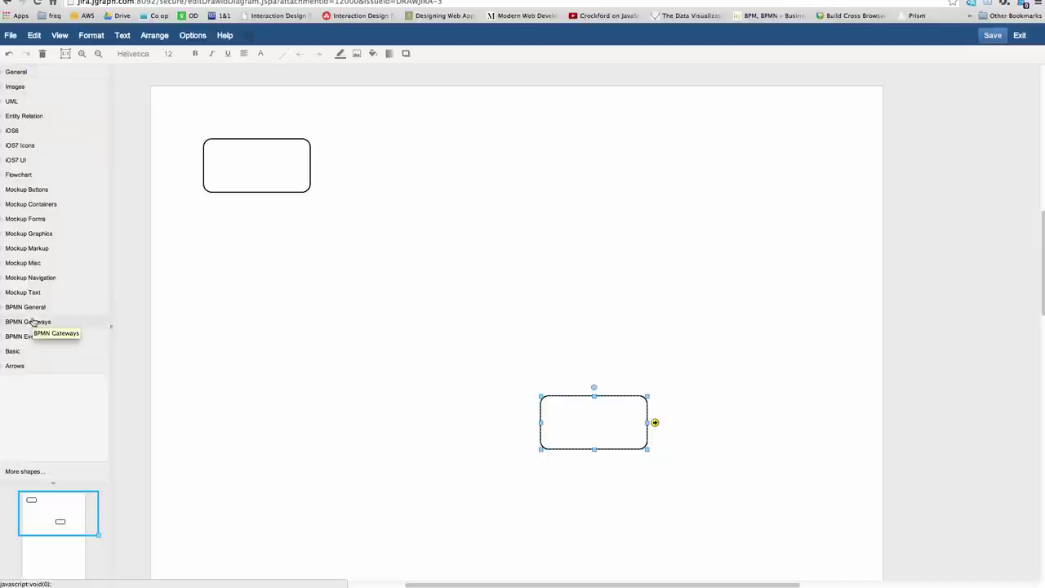
pyautogui.click(33, 472)
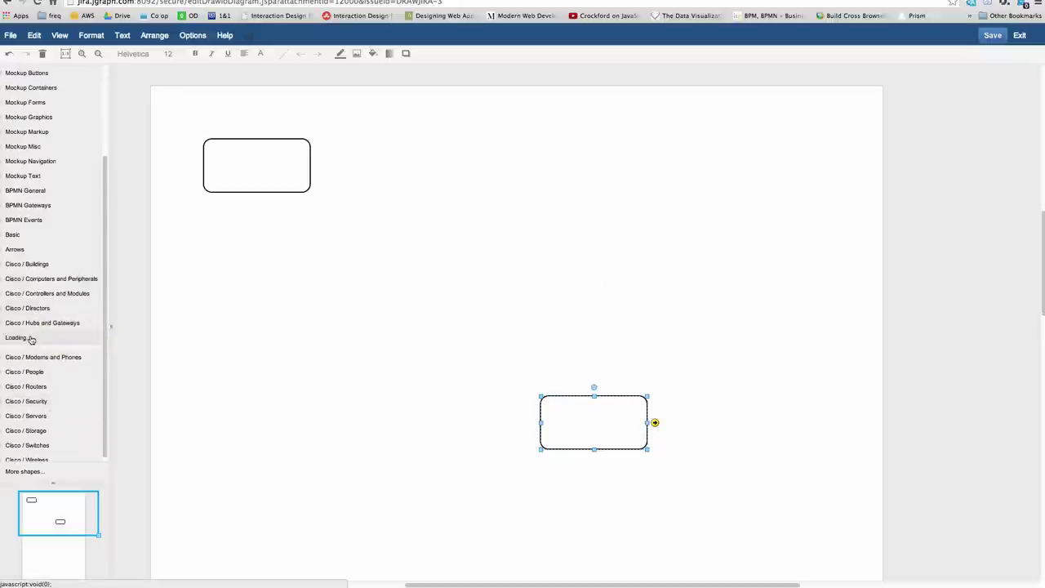
# Expand the Cisco library below Hubs and Gateways, plus Cisco / Routers and Cisco / Servers, to view their shapes
pyautogui.click(28, 337)
pyautogui.scroll(-5, 36, 403)
pyautogui.scroll(-4, 26, 384)
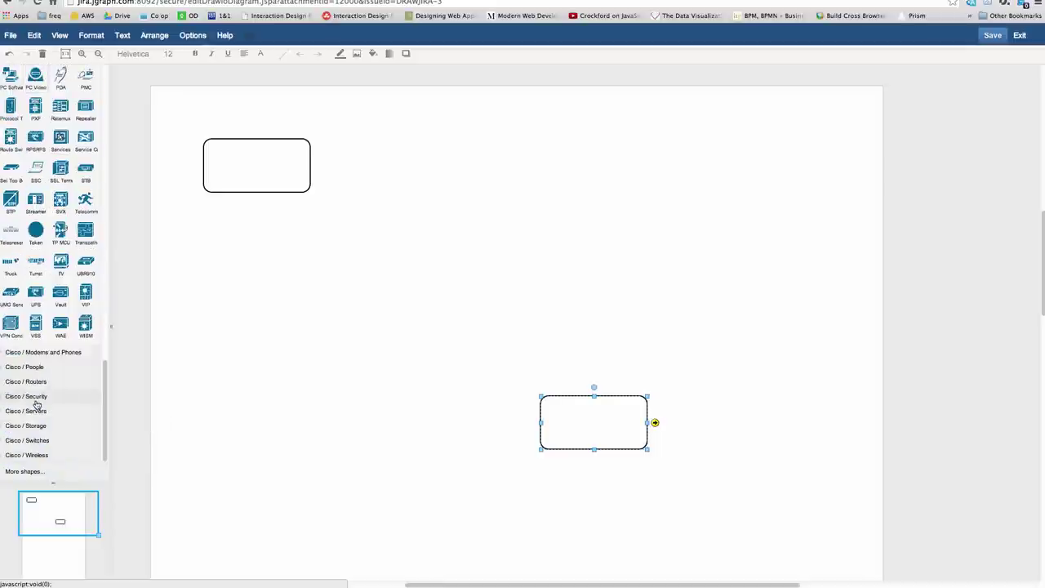
pyautogui.click(26, 382)
pyautogui.scroll(-5, 33, 376)
pyautogui.click(26, 411)
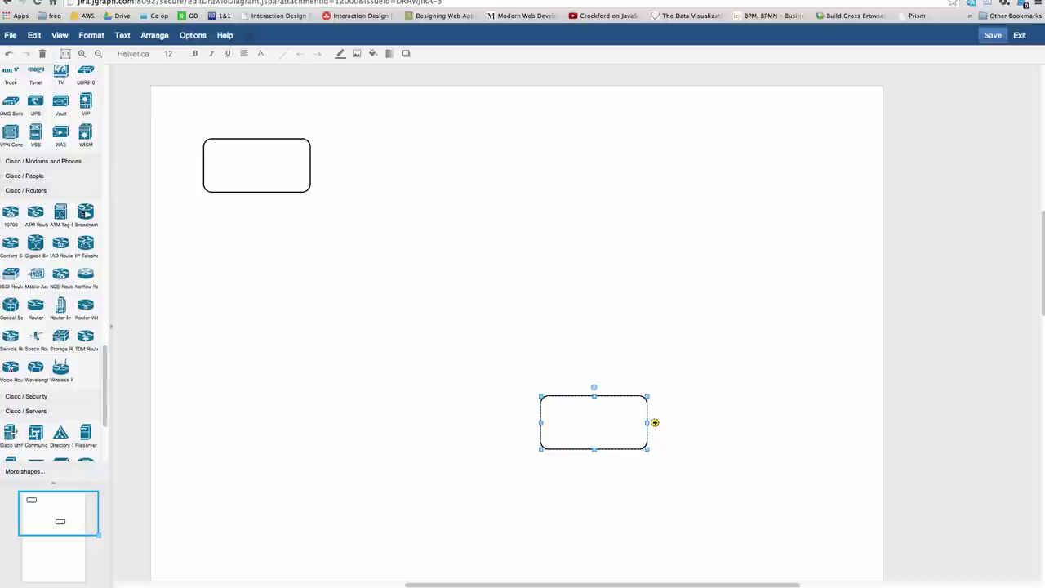
# Move the upper-left rounded rectangle right, toward the upper middle of the page
pyautogui.click(262, 172)
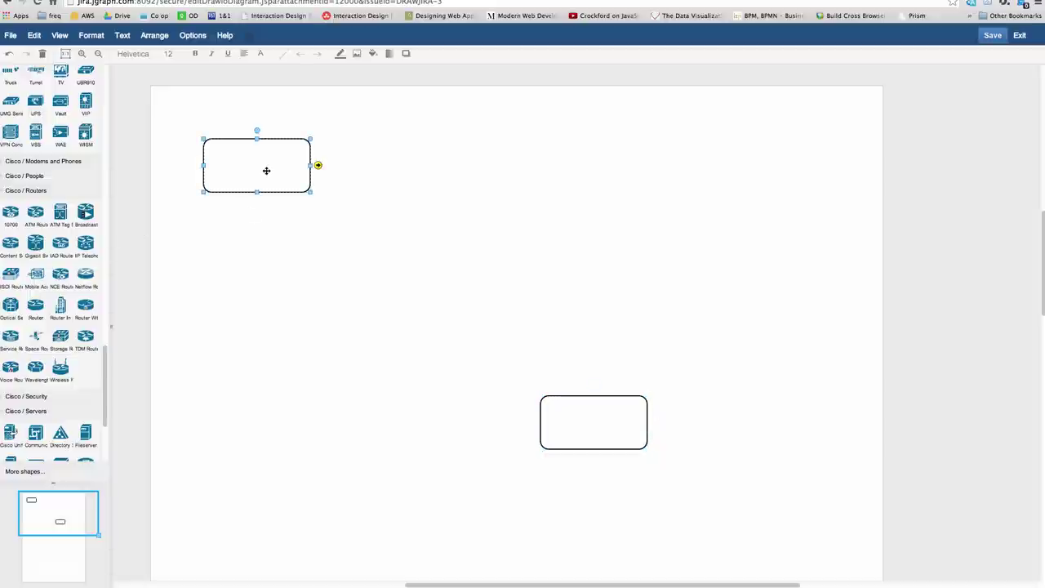
pyautogui.moveTo(273, 156); pyautogui.dragTo(470, 170)
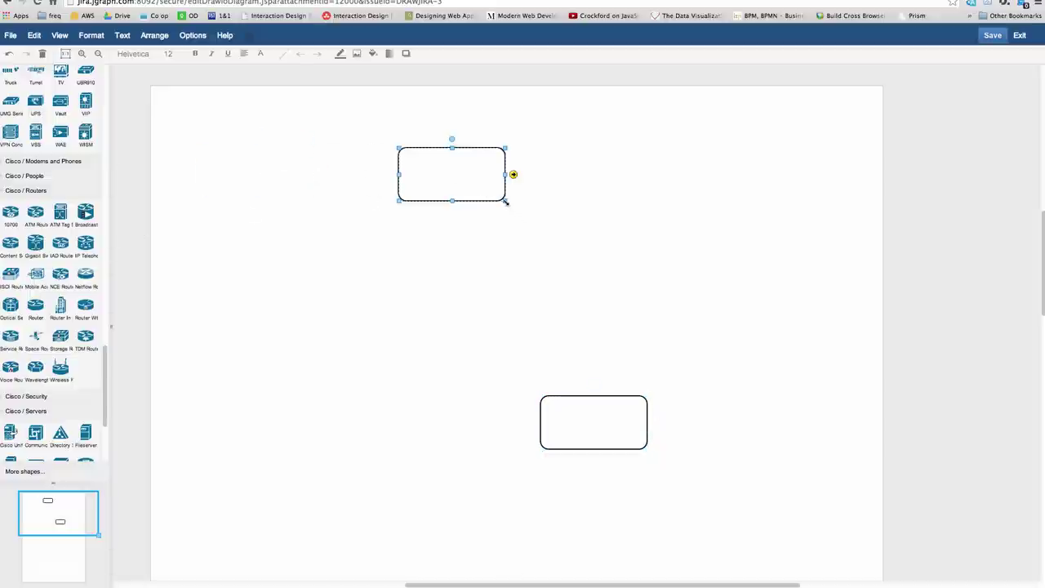
# Make the upper rounded rectangle narrower and taller, and rotate it counter-clockwise
pyautogui.moveTo(506, 201); pyautogui.dragTo(487, 227)
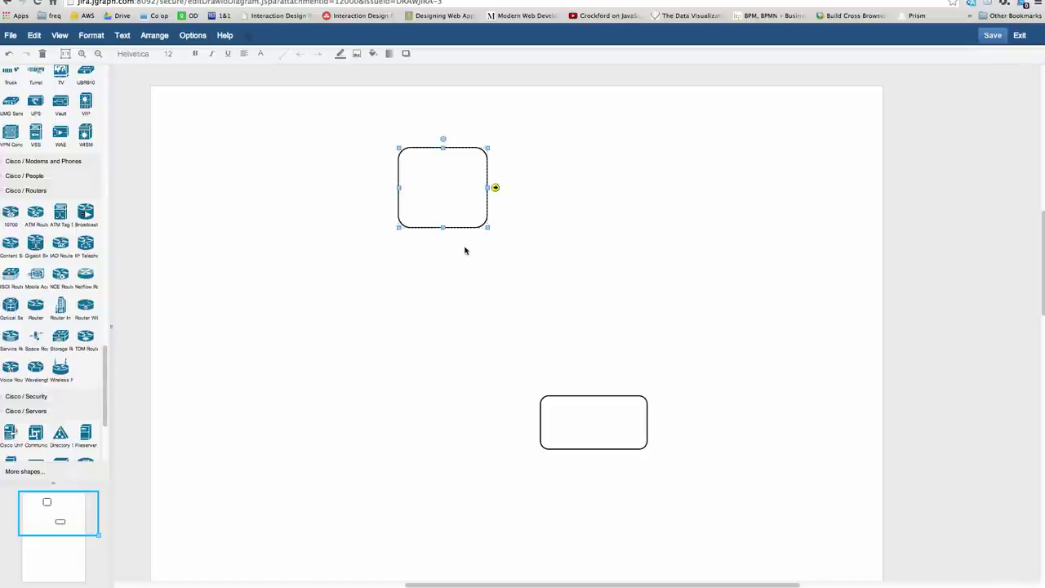
pyautogui.moveTo(443, 139); pyautogui.dragTo(376, 139)
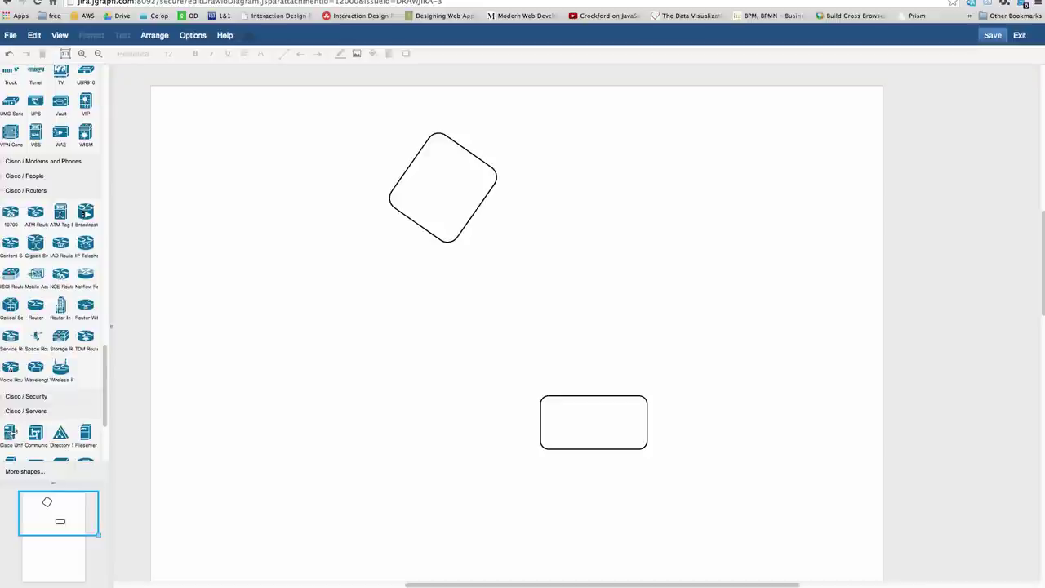
# Delete the rotated rounded rectangle from the page
pyautogui.click(444, 195)
pyautogui.press('Delete')
# Place a plain rectangle from the General shapes in the page's upper left, and move the rounded rectangle level with it on the right
pyautogui.scroll(10, 104, 130)
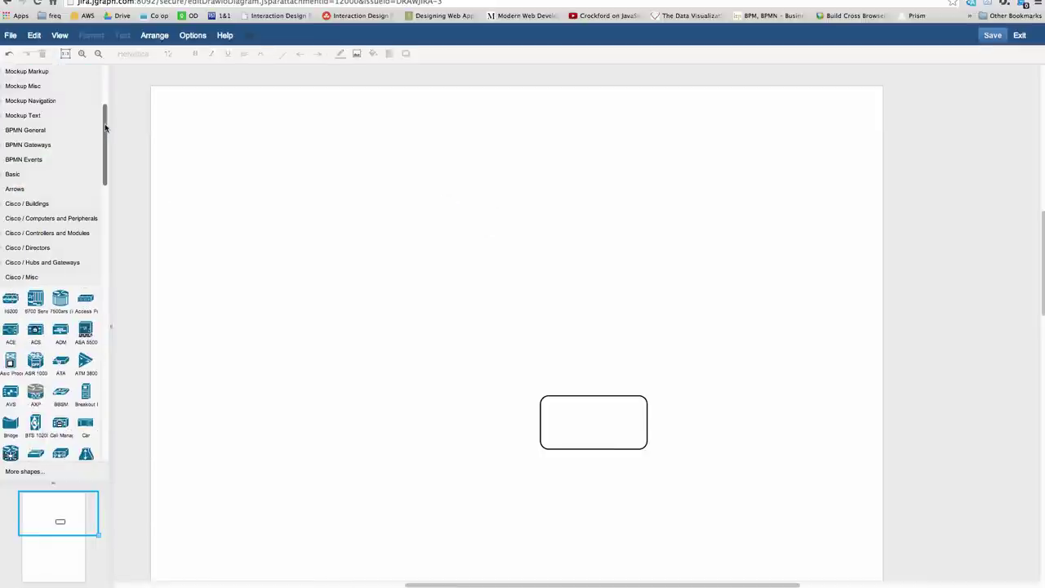
pyautogui.scroll(5, 105, 96)
pyautogui.click(17, 71)
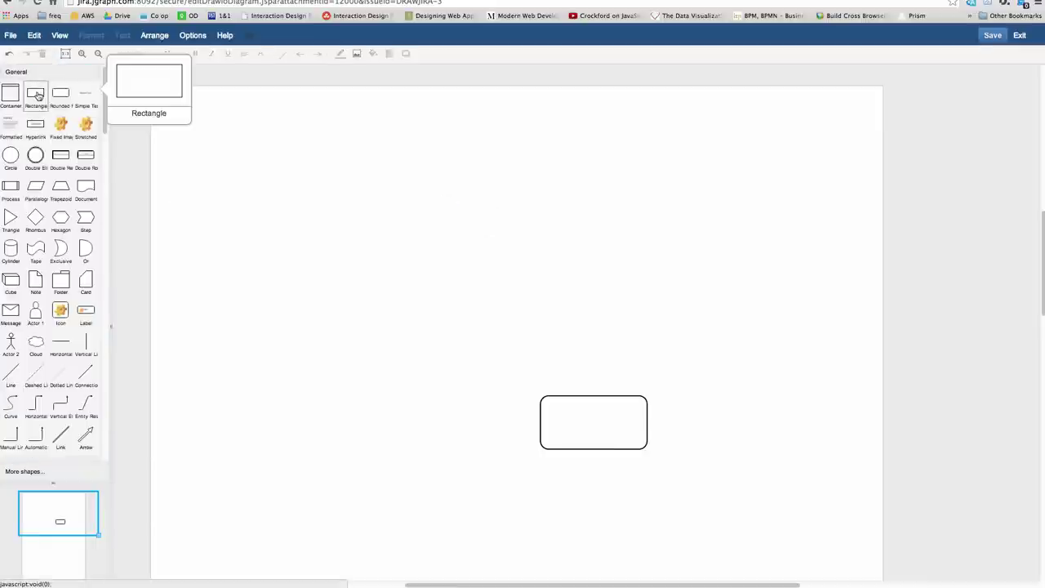
pyautogui.moveTo(35, 92); pyautogui.dragTo(275, 207)
pyautogui.moveTo(609, 420); pyautogui.dragTo(675, 224)
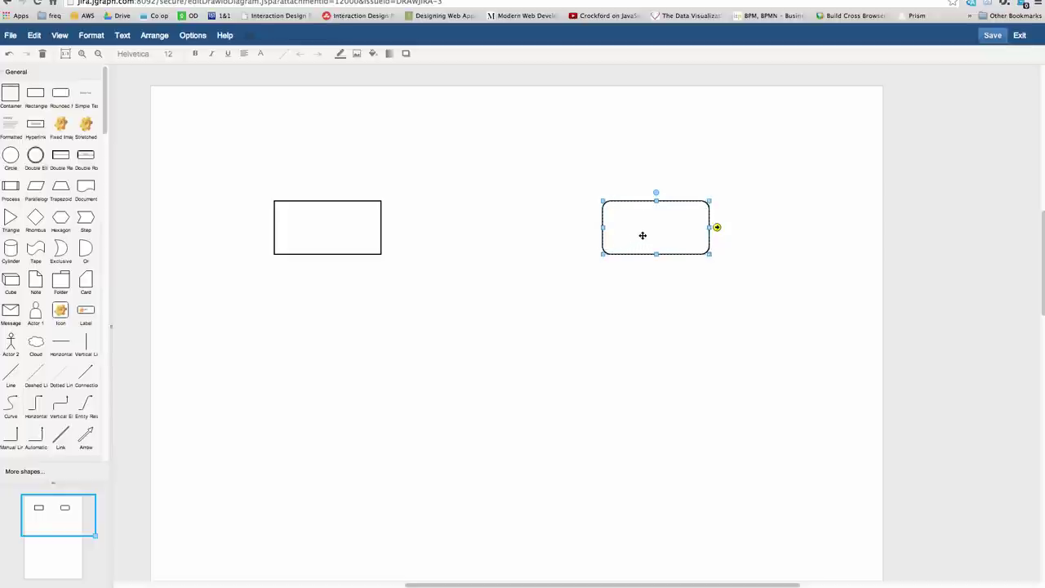
# Connect the rounded rectangle to the plain rectangle twice, once between fixed points on their facing sides and once with a floating connector
pyautogui.click(663, 189)
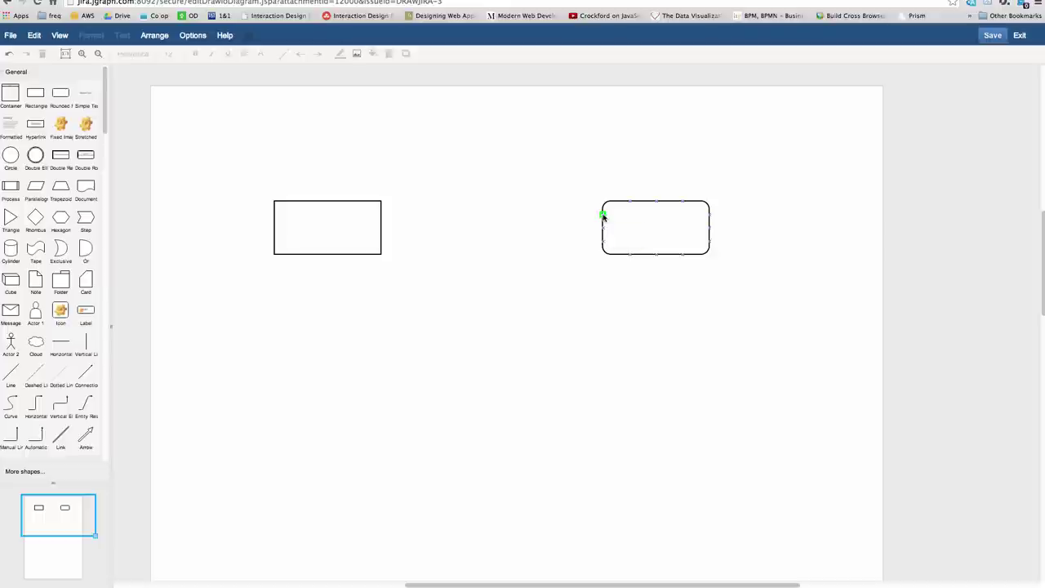
pyautogui.moveTo(602, 215); pyautogui.dragTo(367, 222)
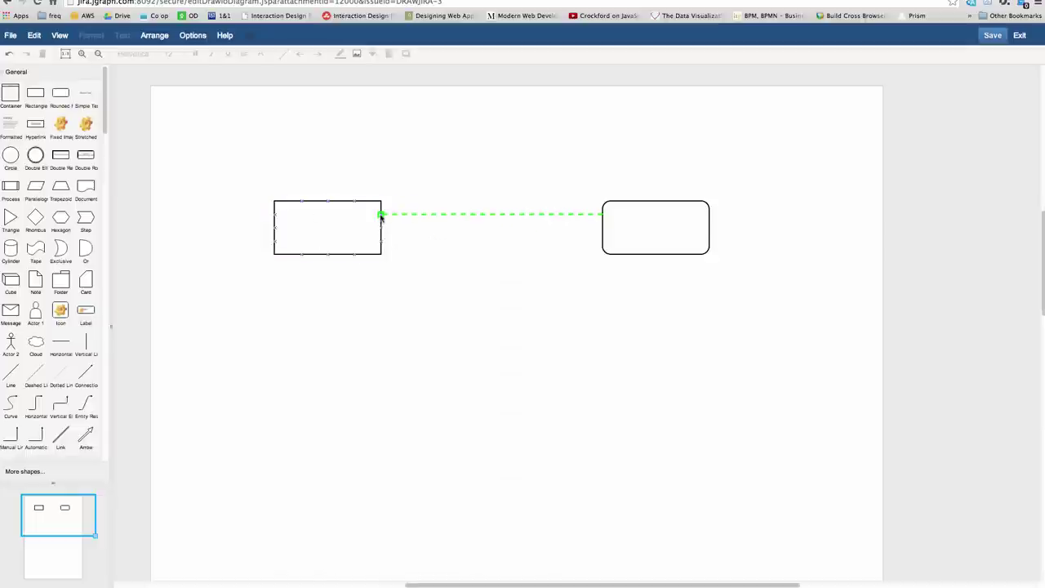
pyautogui.click(348, 227)
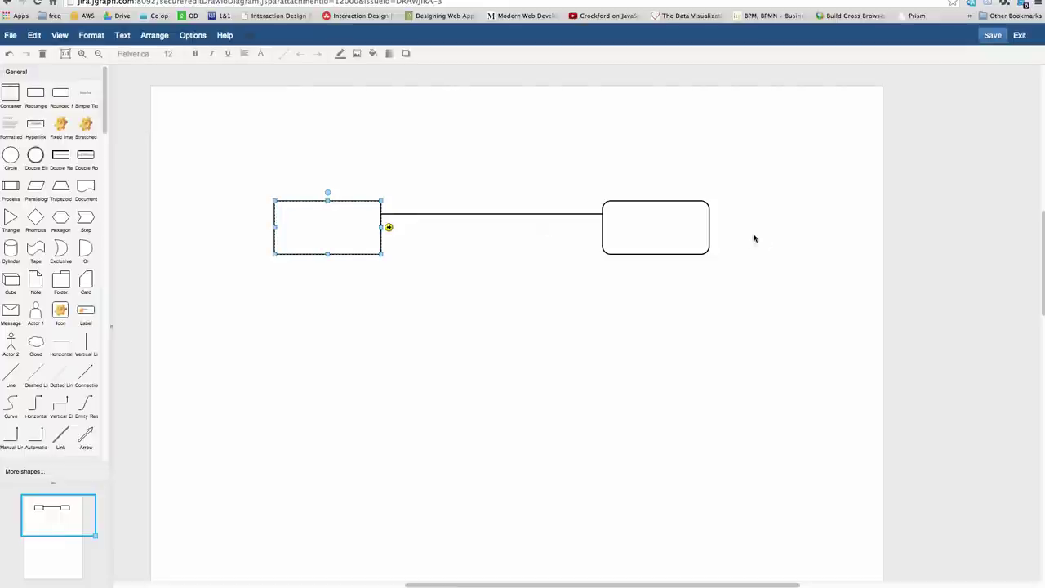
pyautogui.click(707, 230)
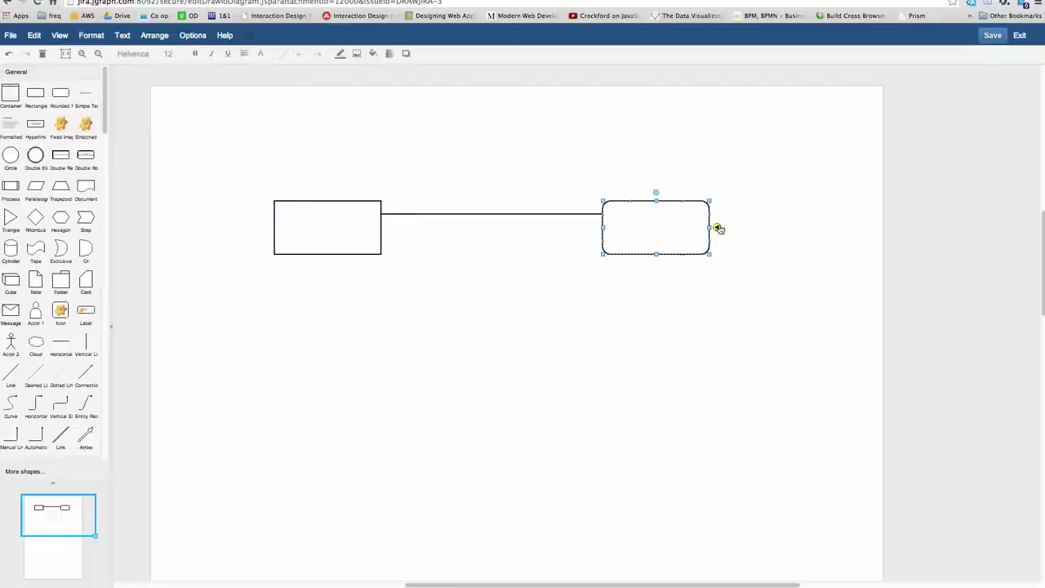
pyautogui.moveTo(718, 226); pyautogui.dragTo(336, 319)
# Reposition both connected shapes, ending with the rounded rectangle at the upper left and the plain rectangle to its lower right
pyautogui.moveTo(655, 213); pyautogui.dragTo(565, 194)
pyautogui.moveTo(338, 321); pyautogui.dragTo(355, 345)
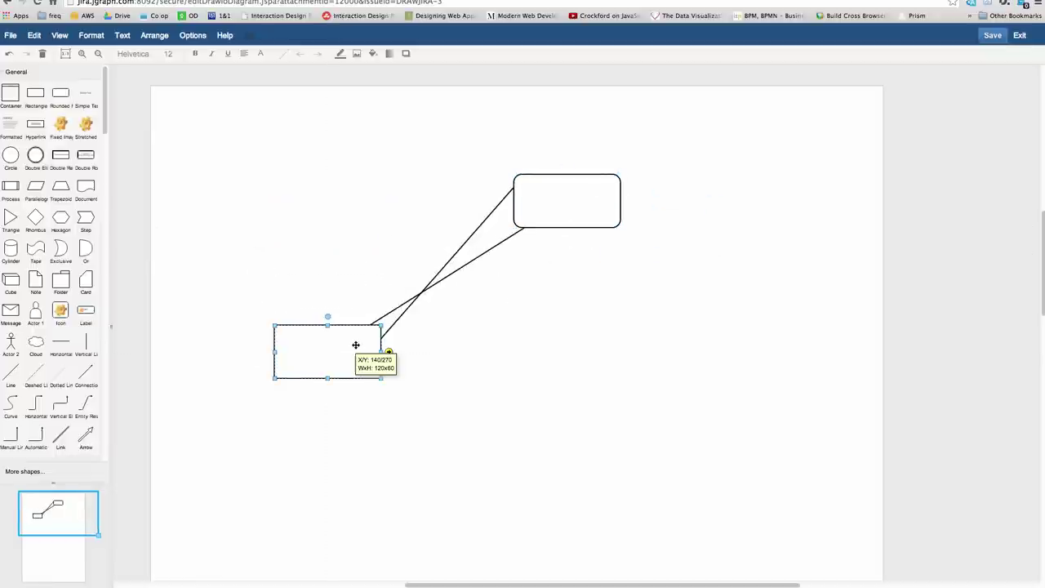
pyautogui.moveTo(547, 200); pyautogui.dragTo(327, 171)
pyautogui.moveTo(352, 343); pyautogui.dragTo(549, 352)
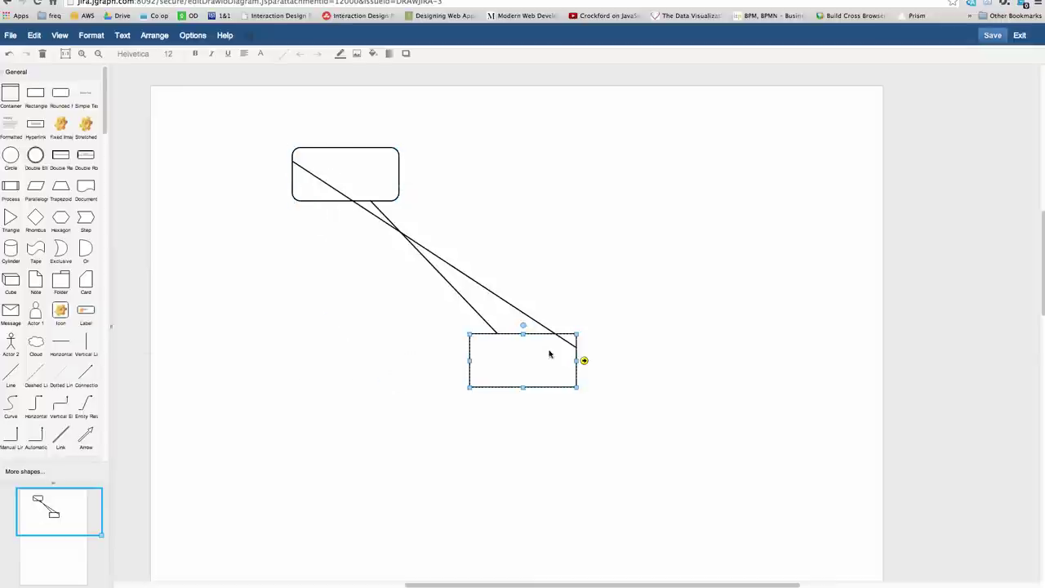
# Label the floating connector "floating", and move the plain rectangle up and right with the rounded rectangle to its lower left
pyautogui.click(456, 293)
pyautogui.write('floating')
pyautogui.moveTo(523, 355); pyautogui.dragTo(633, 261)
pyautogui.click(375, 160)
pyautogui.moveTo(376, 161); pyautogui.dragTo(500, 417)
pyautogui.moveTo(626, 260); pyautogui.dragTo(628, 260)
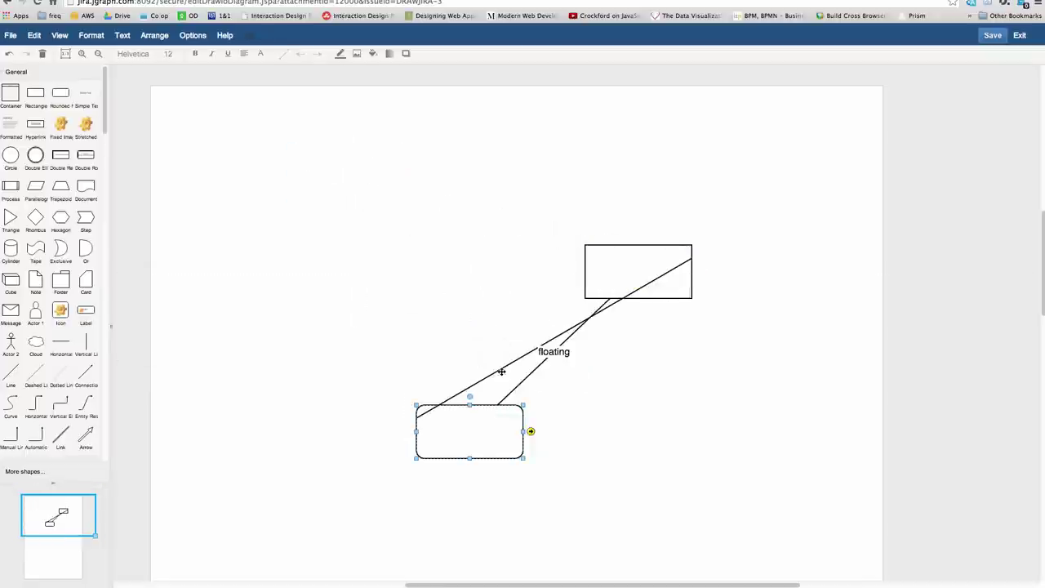
# Label the fixed-point connector "fixed", and rearrange the shapes, ending with the rounded rectangle upper left and the plain rectangle lower right
pyautogui.click(500, 369)
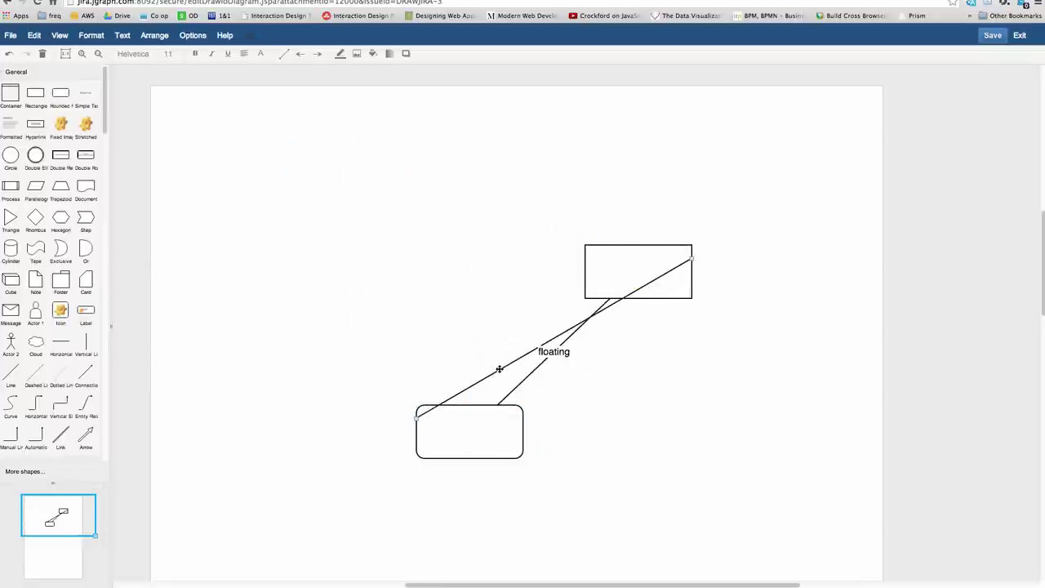
pyautogui.write('fixed')
pyautogui.moveTo(625, 266); pyautogui.dragTo(396, 257)
pyautogui.moveTo(489, 419); pyautogui.dragTo(623, 374)
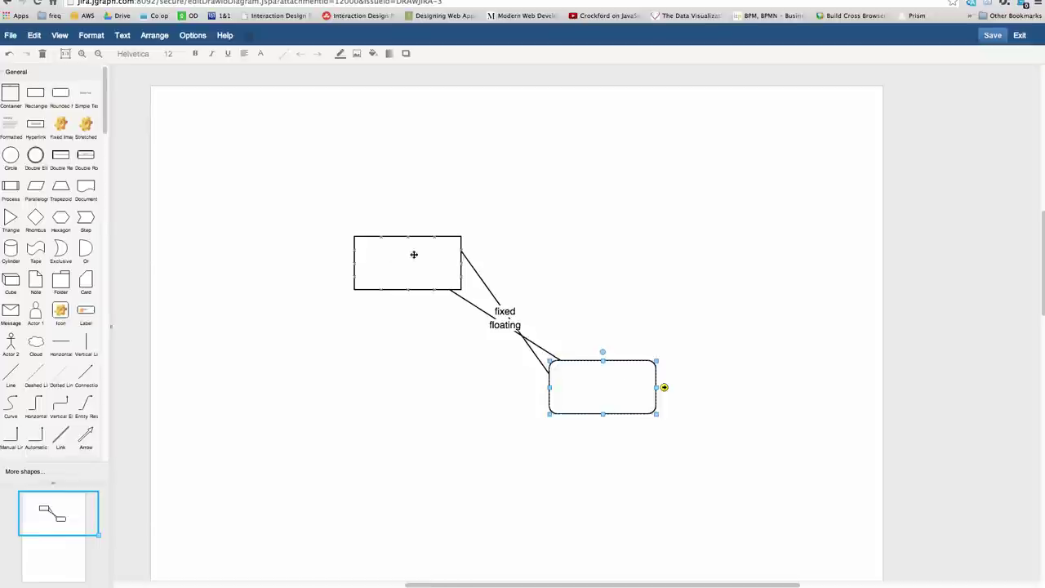
pyautogui.moveTo(438, 257); pyautogui.dragTo(391, 415)
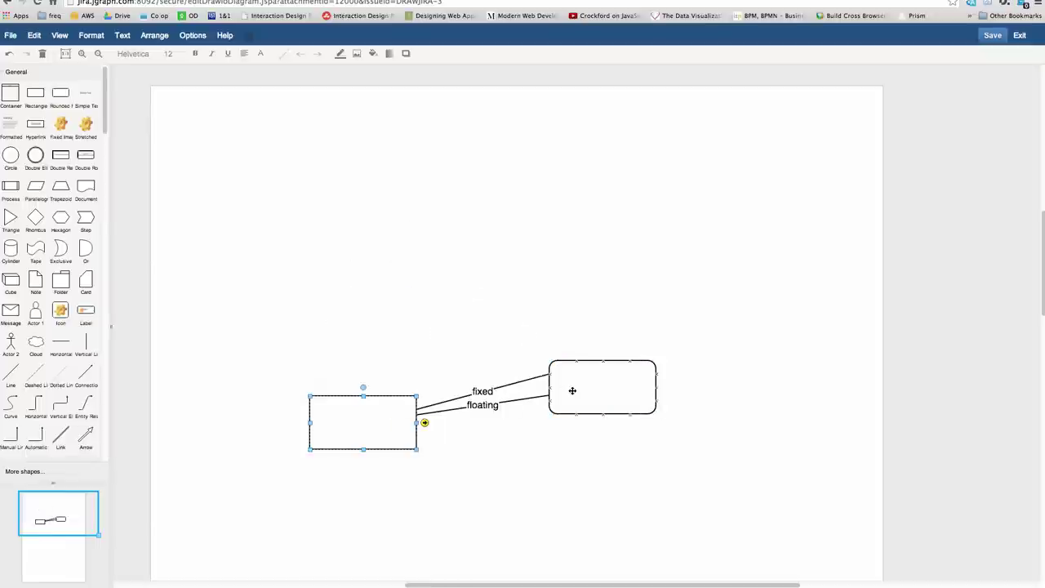
pyautogui.moveTo(572, 390); pyautogui.dragTo(305, 206)
pyautogui.moveTo(393, 423); pyautogui.dragTo(522, 429)
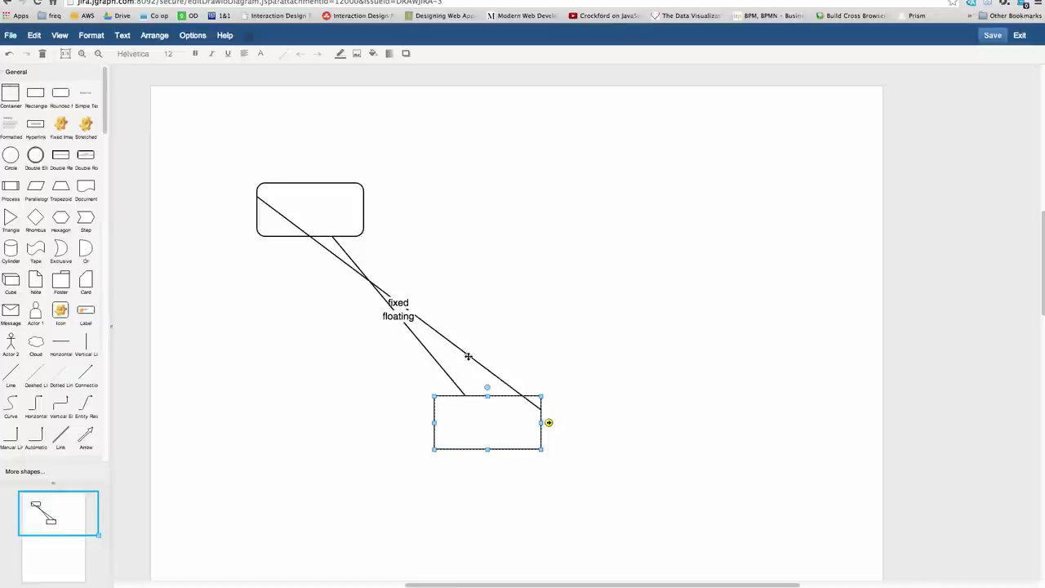
# Change the "fixed" connector from a straight line to an orthogonal route with rounded bends
pyautogui.click(468, 356)
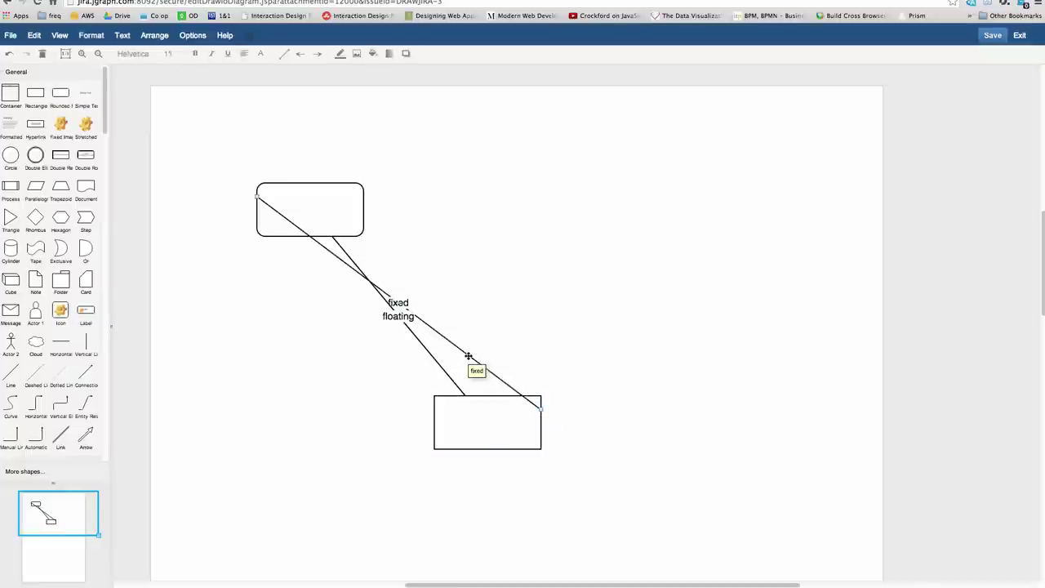
pyautogui.click(283, 54)
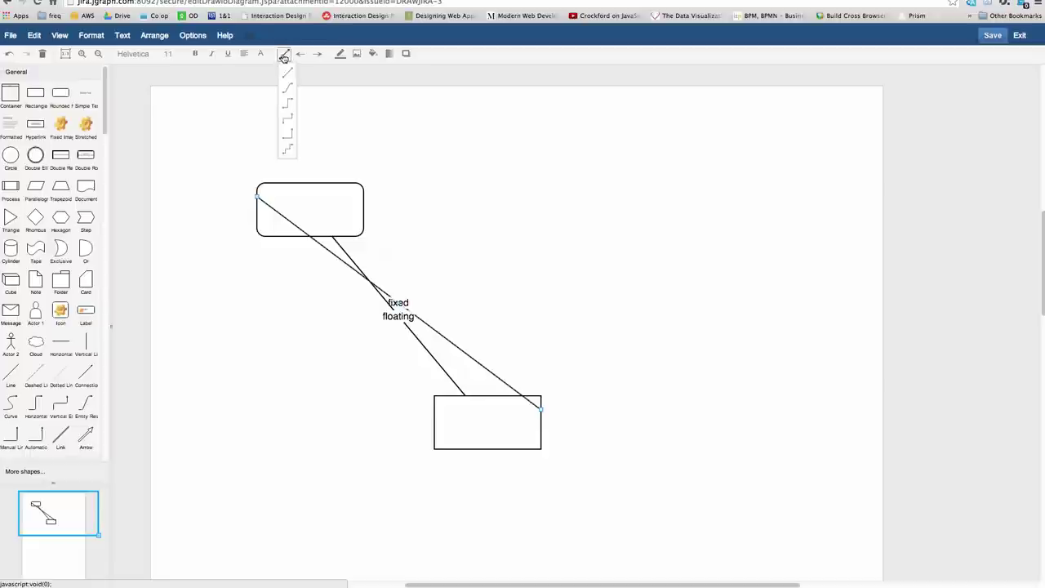
pyautogui.click(288, 149)
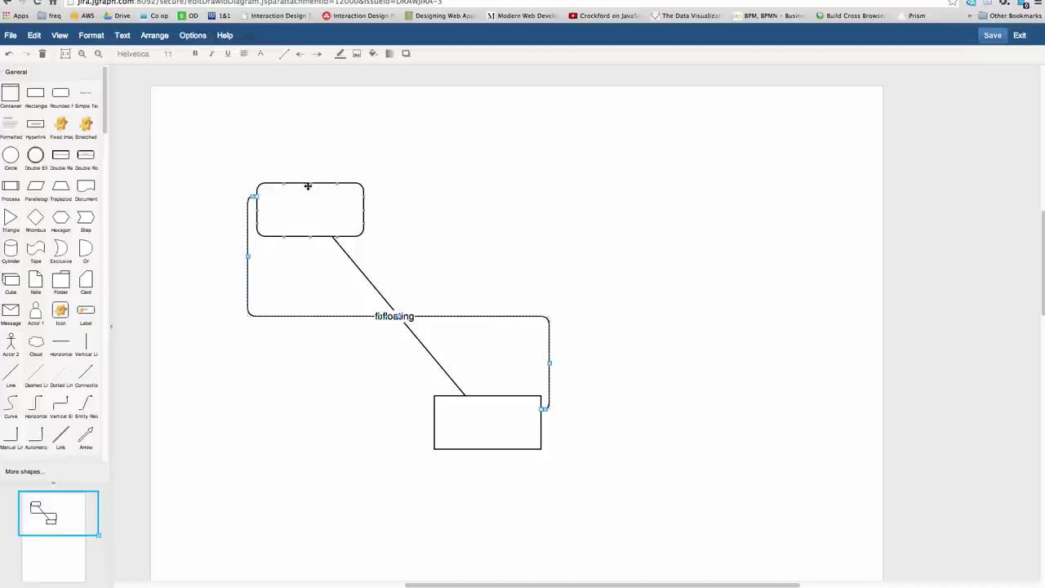
# Rearrange the two shapes so the plain rectangle sits directly above the rounded rectangle
pyautogui.moveTo(331, 198); pyautogui.dragTo(705, 296)
pyautogui.moveTo(523, 411); pyautogui.dragTo(451, 278)
pyautogui.moveTo(650, 301); pyautogui.dragTo(403, 433)
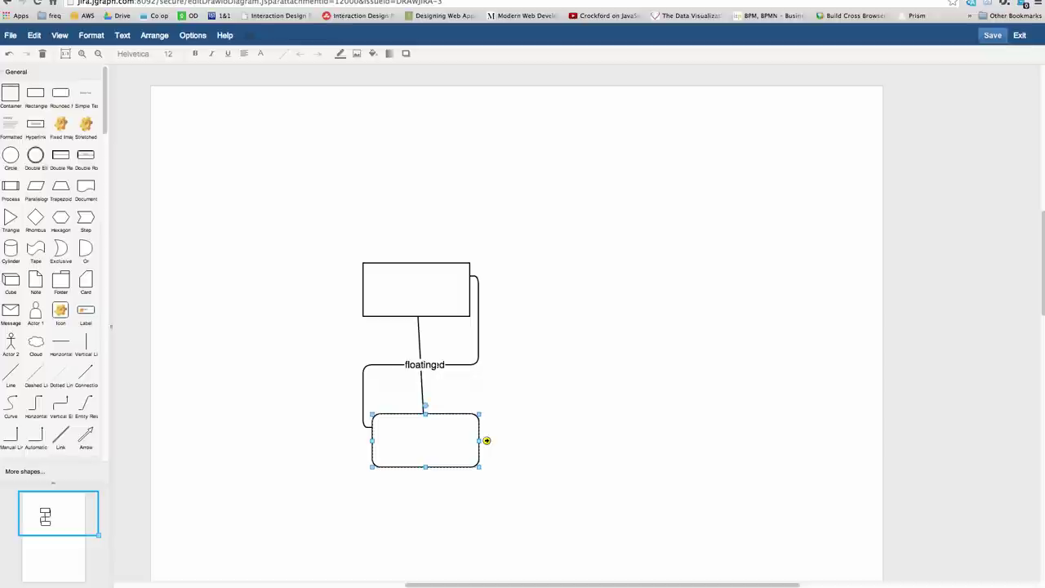
# Label the plain rectangle with "test" on one line and "newline" on the line below
pyautogui.click(408, 288)
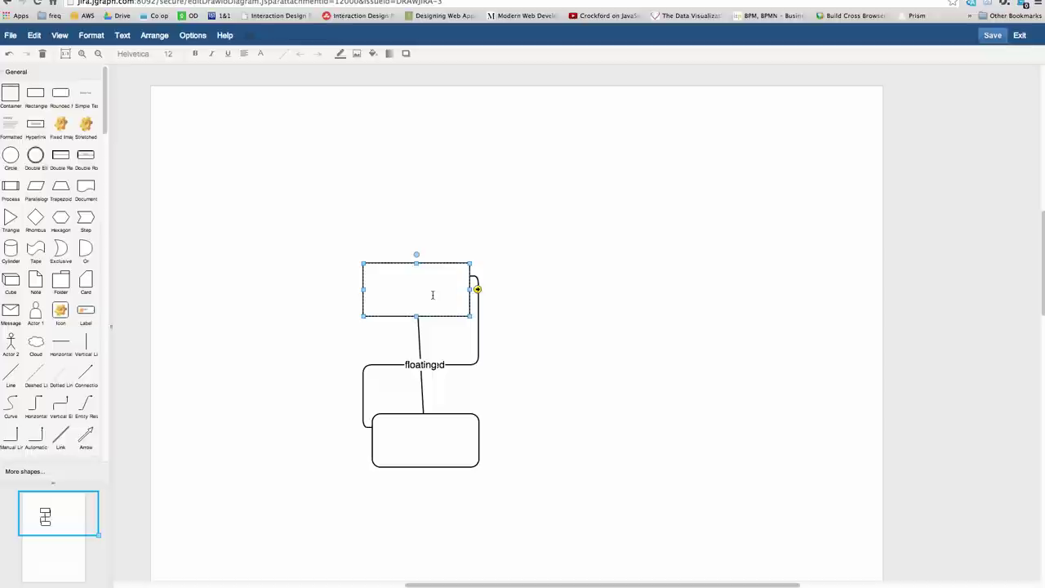
pyautogui.write('test')
pyautogui.press('Return')
pyautogui.write('newline')
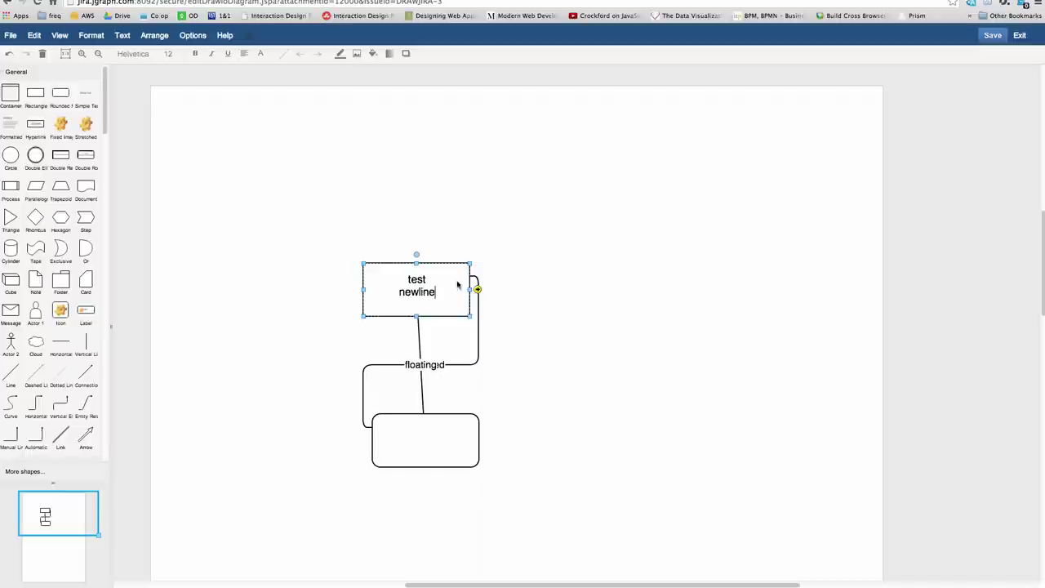
pyautogui.click(665, 207)
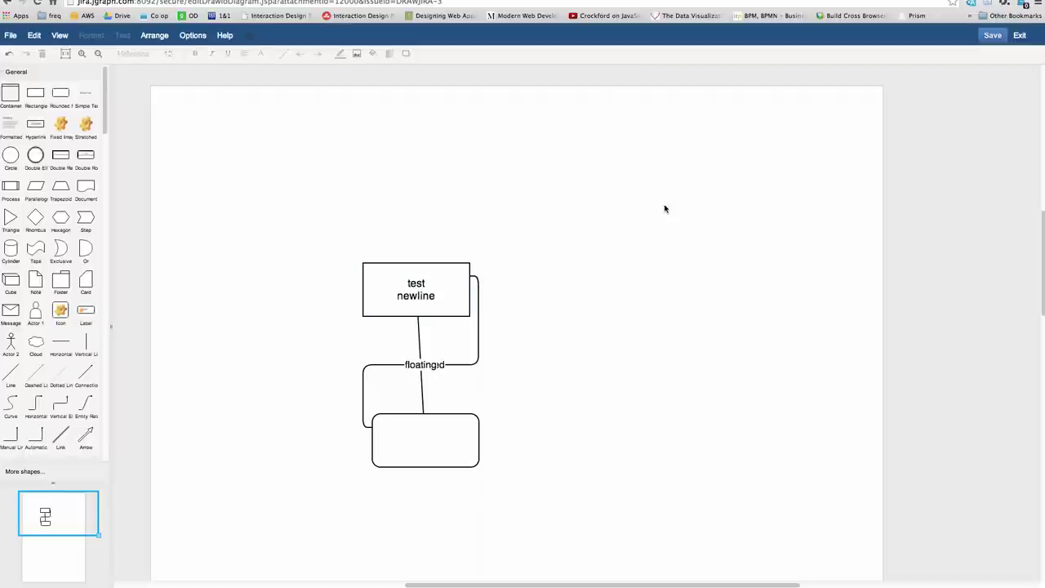
# Try adding a third line, "another", to the plain rectangle's label
pyautogui.doubleClick(441, 301)
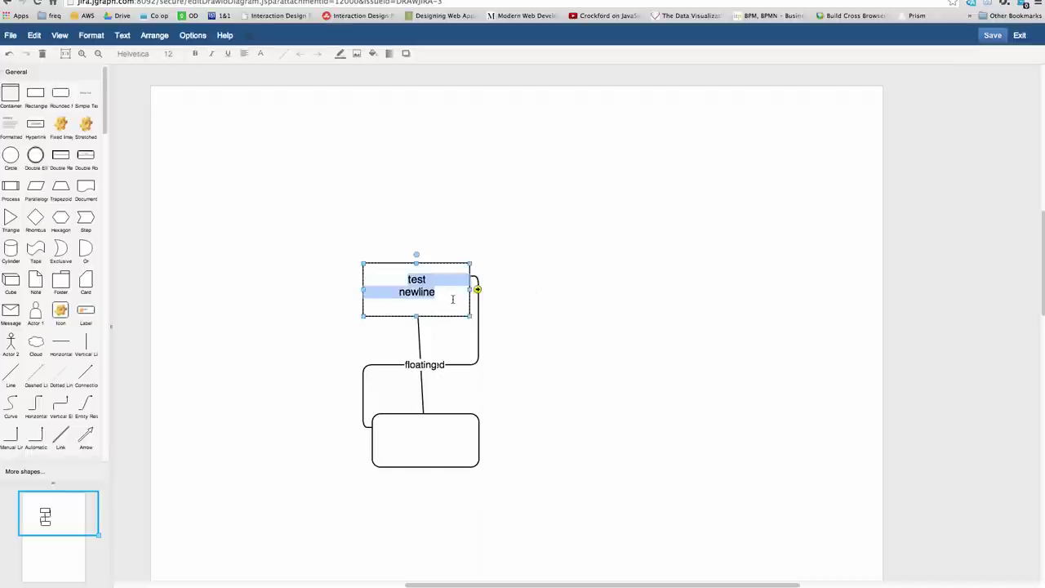
pyautogui.click(452, 299)
pyautogui.press('Return')
pyautogui.write('another')
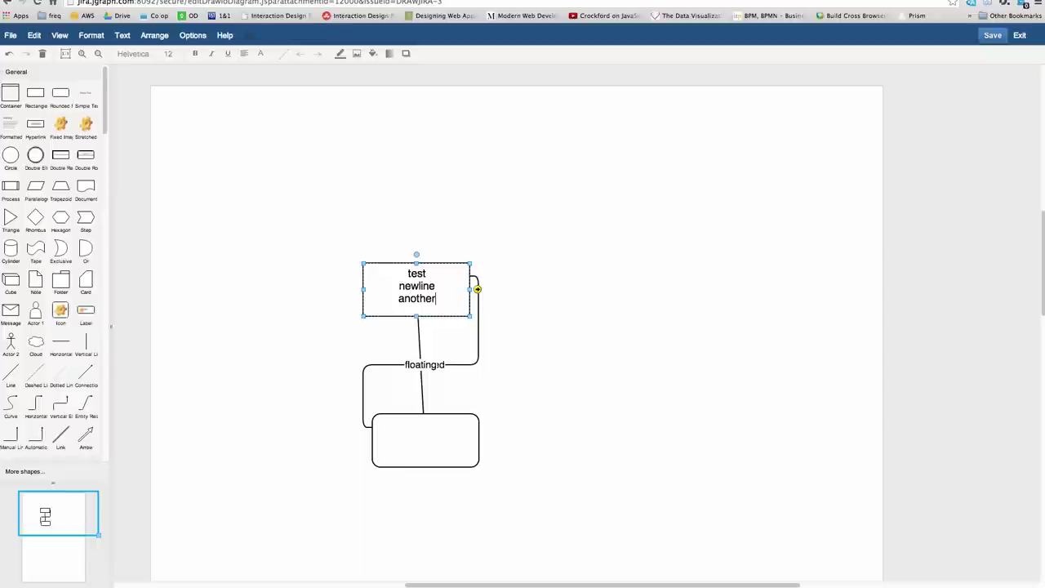
pyautogui.hotkey('ctrl', 'z')
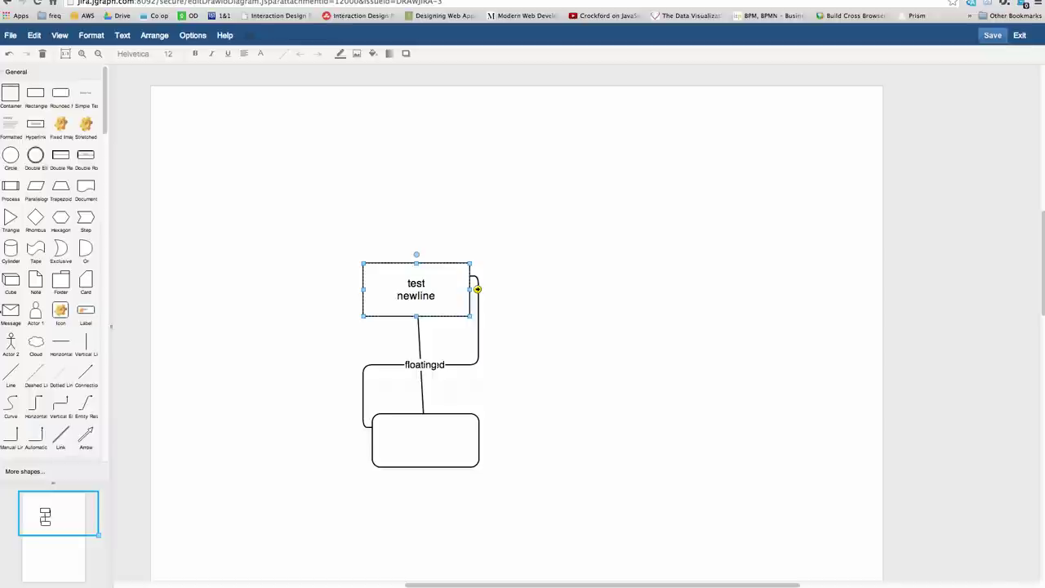
# Turn on formatted text for the plain rectangle's label
pyautogui.moveTo(8, 128)
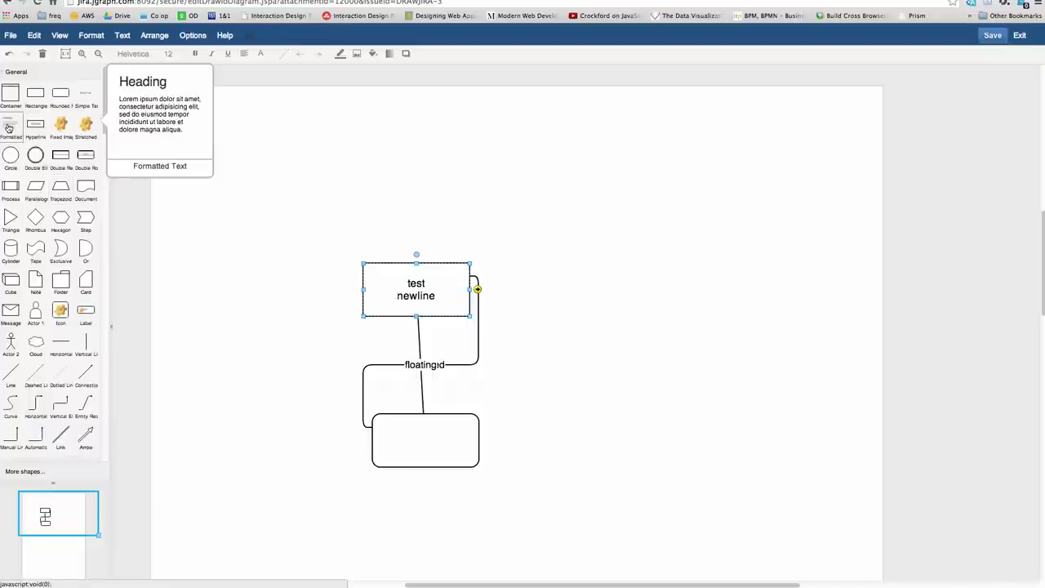
pyautogui.moveTo(459, 285)
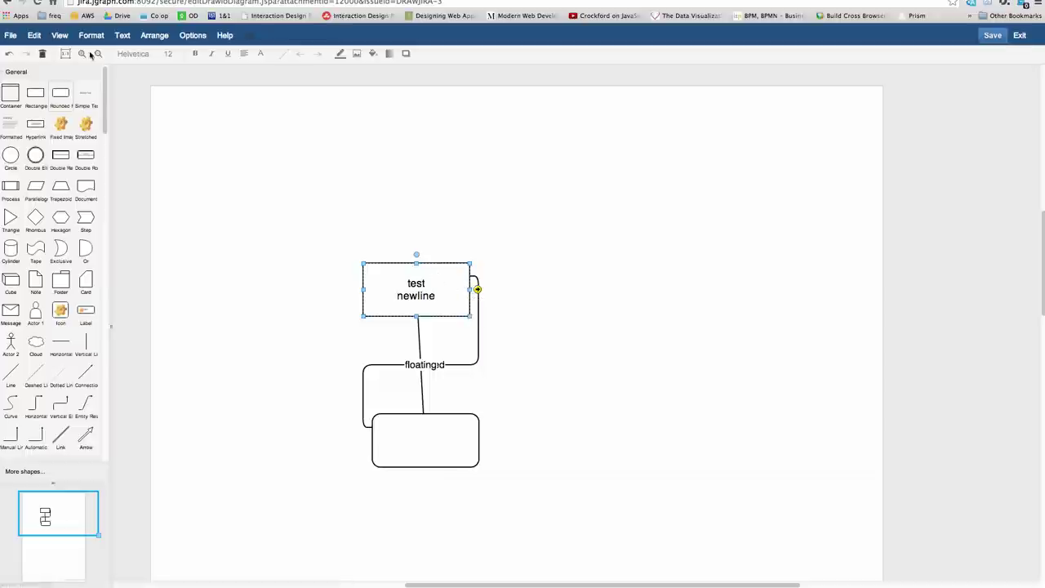
pyautogui.click(90, 35)
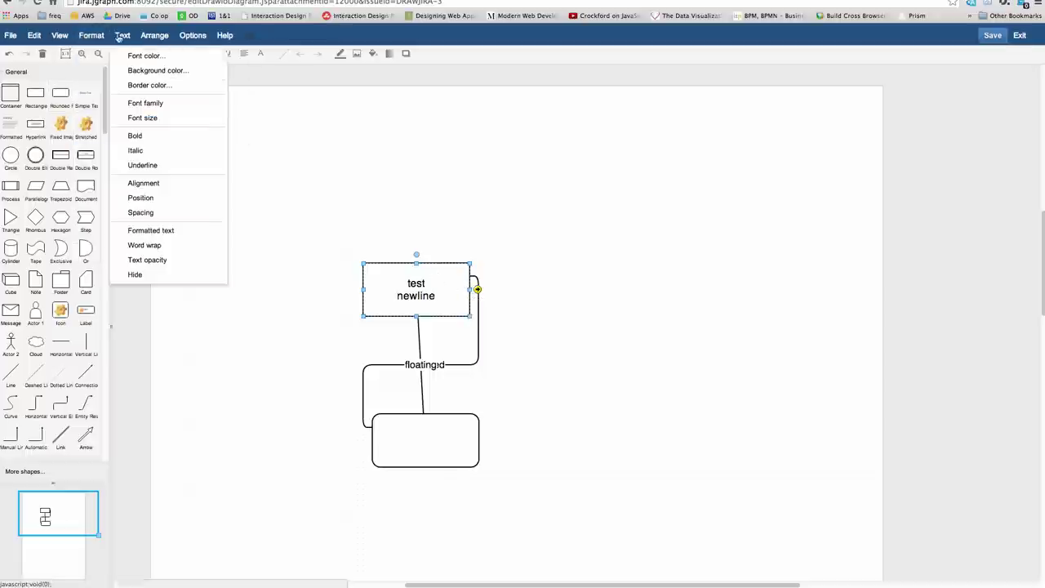
pyautogui.click(150, 233)
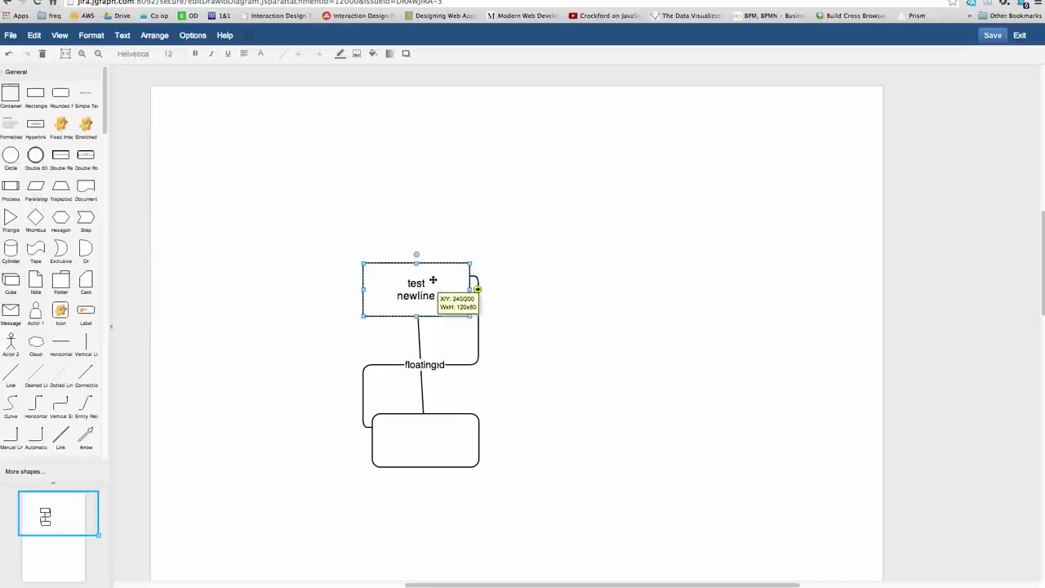
# Format the plain rectangle's entire label as superscript
pyautogui.doubleClick(433, 285)
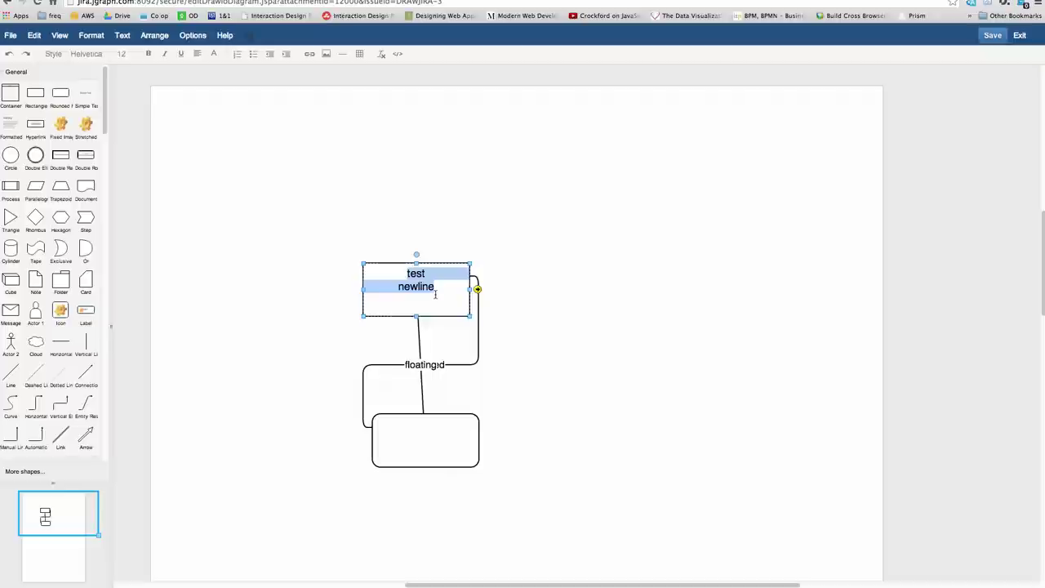
pyautogui.click(214, 55)
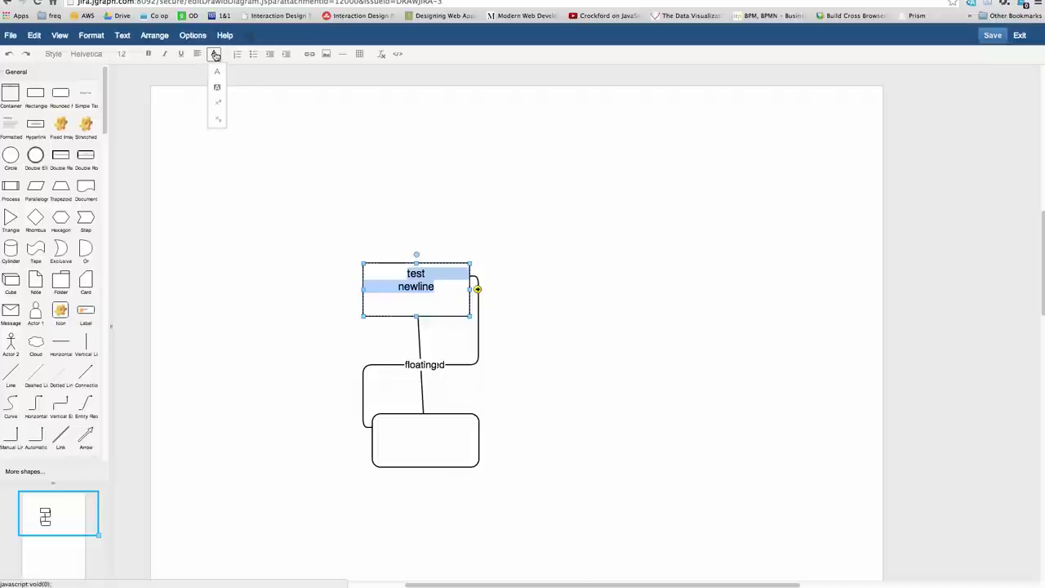
pyautogui.click(219, 105)
pyautogui.click(436, 214)
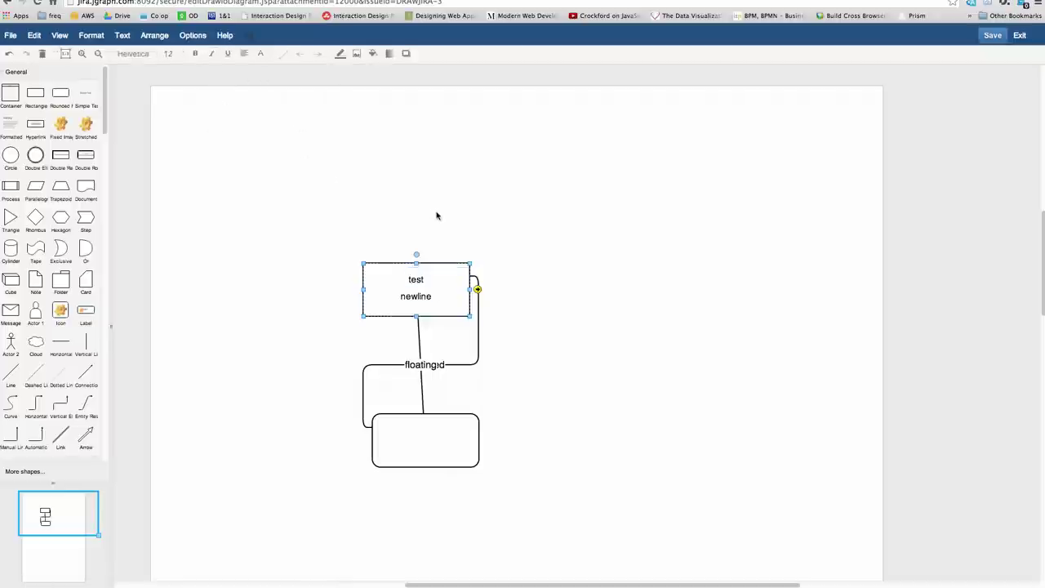
# Show the HTML source of the plain rectangle's label
pyautogui.doubleClick(436, 291)
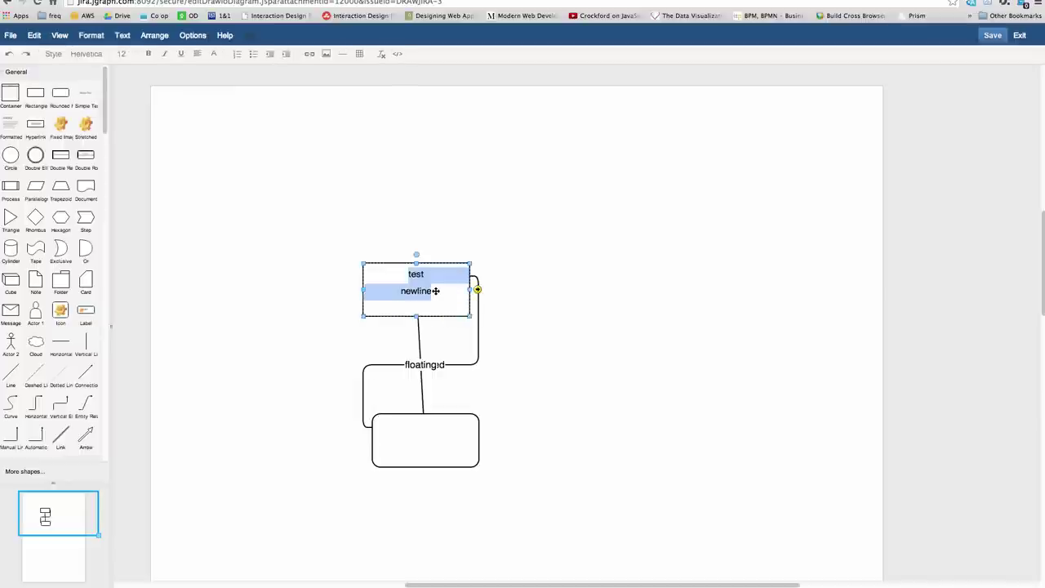
pyautogui.click(398, 53)
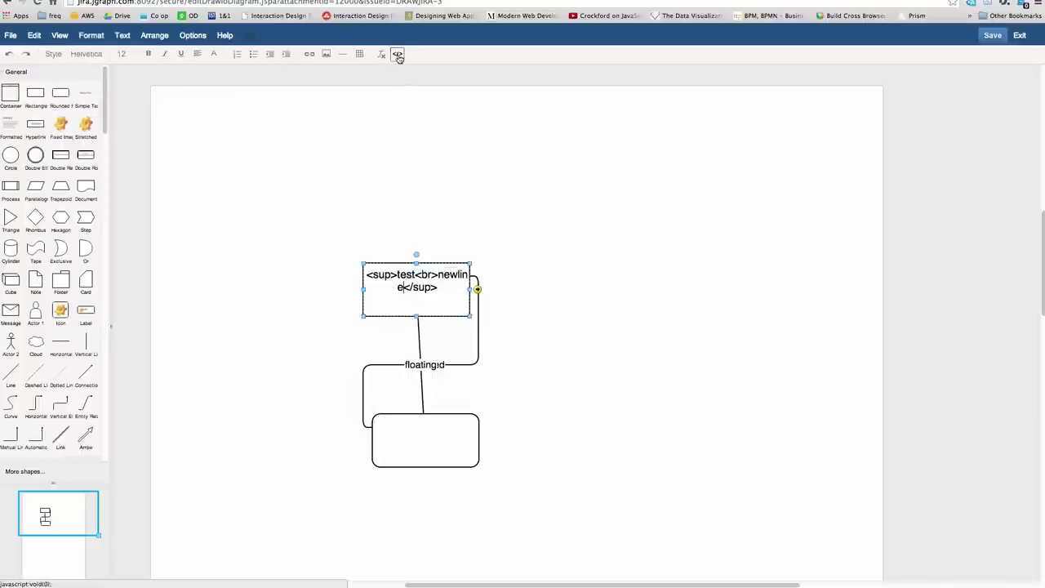
# Finish editing the plain rectangle's label and add a Formatted Text shape in the upper right area of the page
pyautogui.click(448, 190)
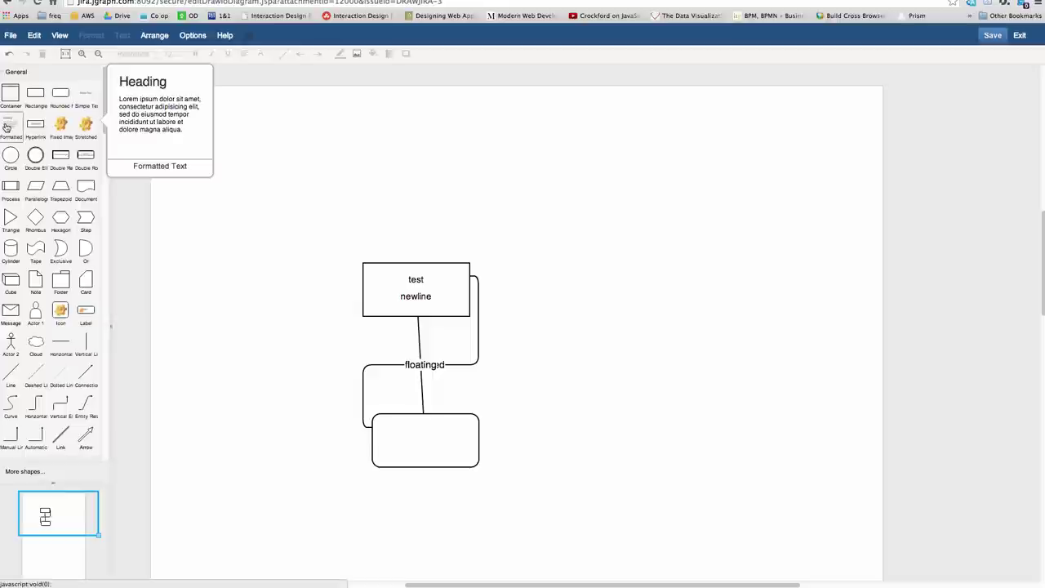
pyautogui.moveTo(7, 126); pyautogui.dragTo(561, 153)
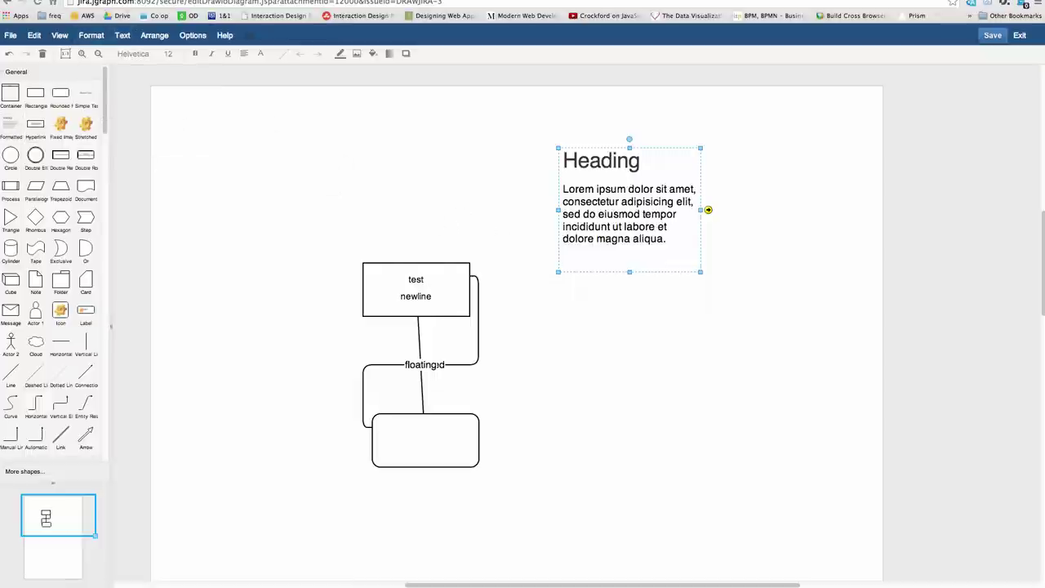
# Examine the view, edit and formatting options, comparing those offered for the text block, the plain rectangle and the connector
pyautogui.click(62, 39)
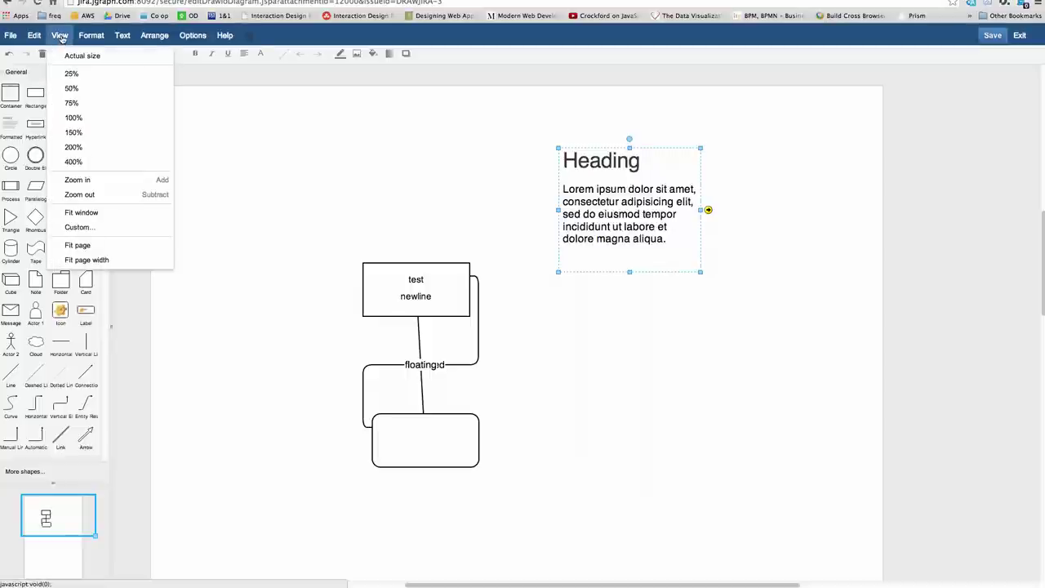
pyautogui.moveTo(35, 35)
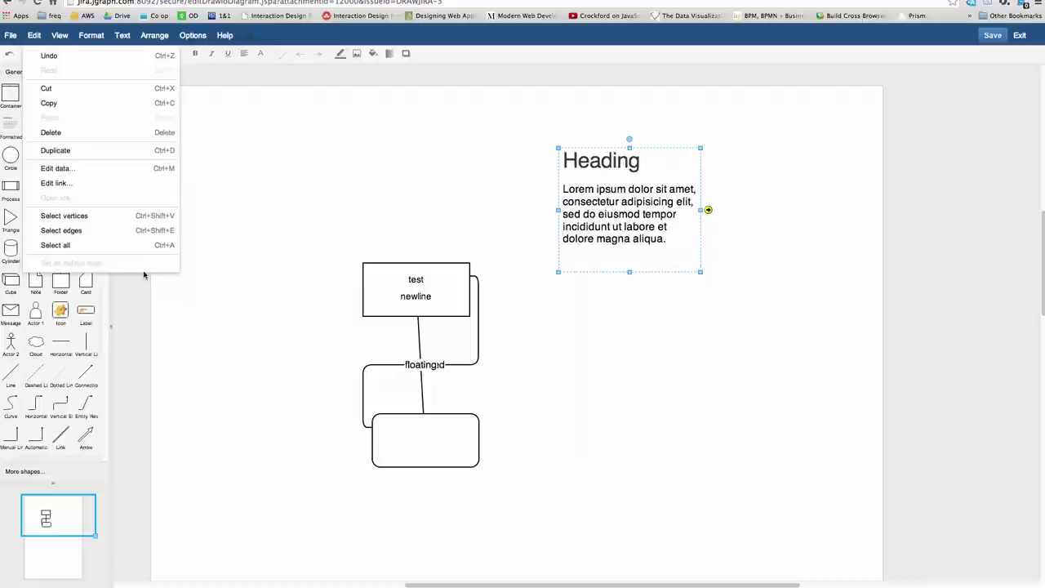
pyautogui.moveTo(98, 35)
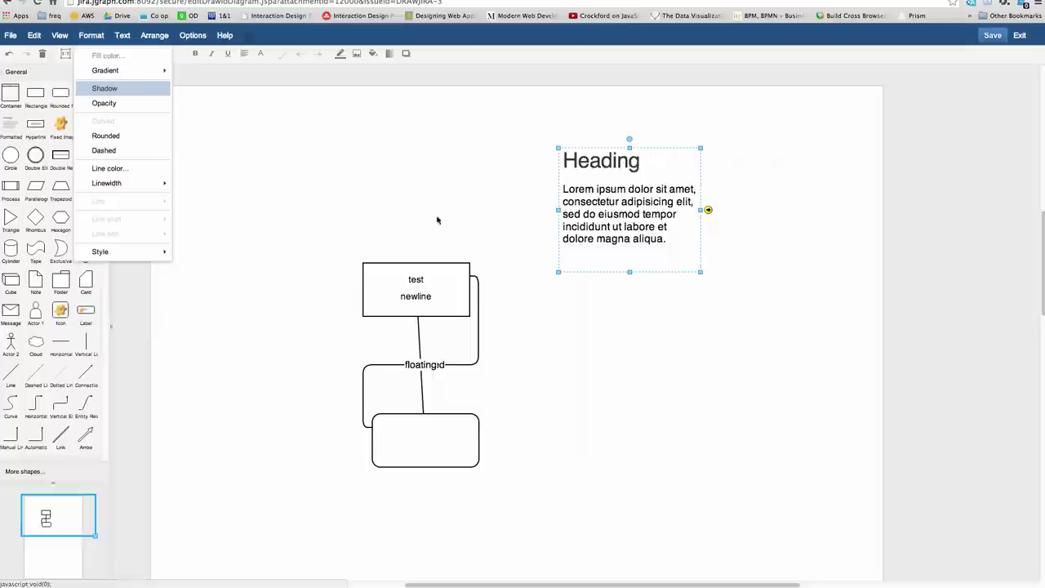
pyautogui.click(457, 286)
pyautogui.click(90, 35)
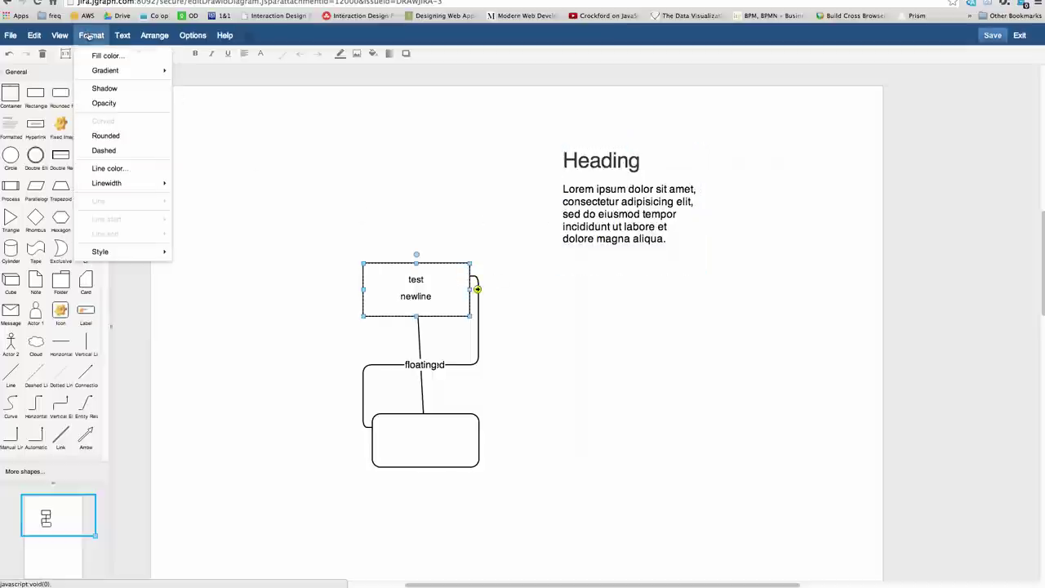
pyautogui.click(457, 365)
pyautogui.click(457, 365)
pyautogui.click(99, 37)
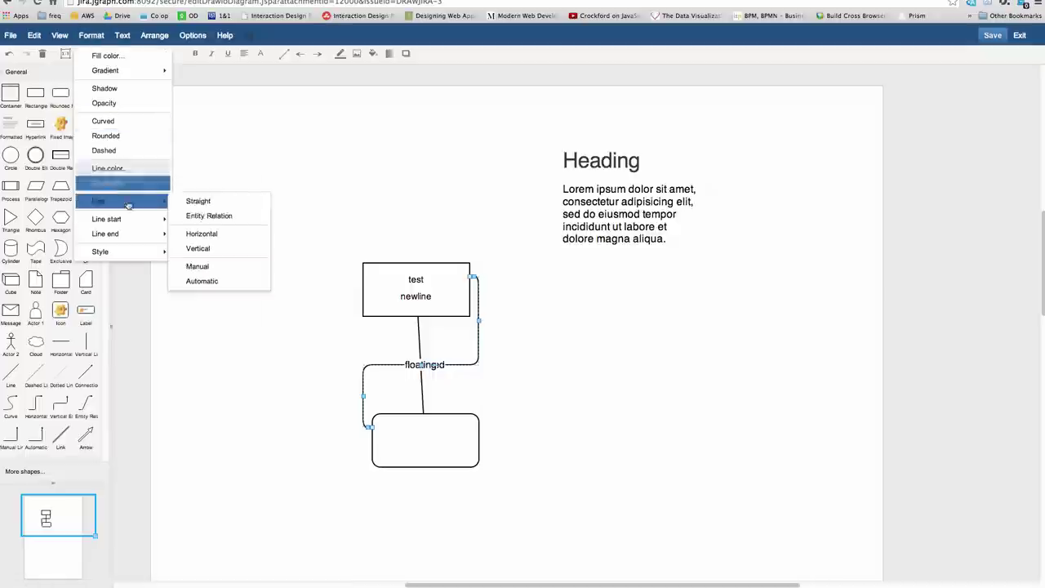
pyautogui.moveTo(133, 222)
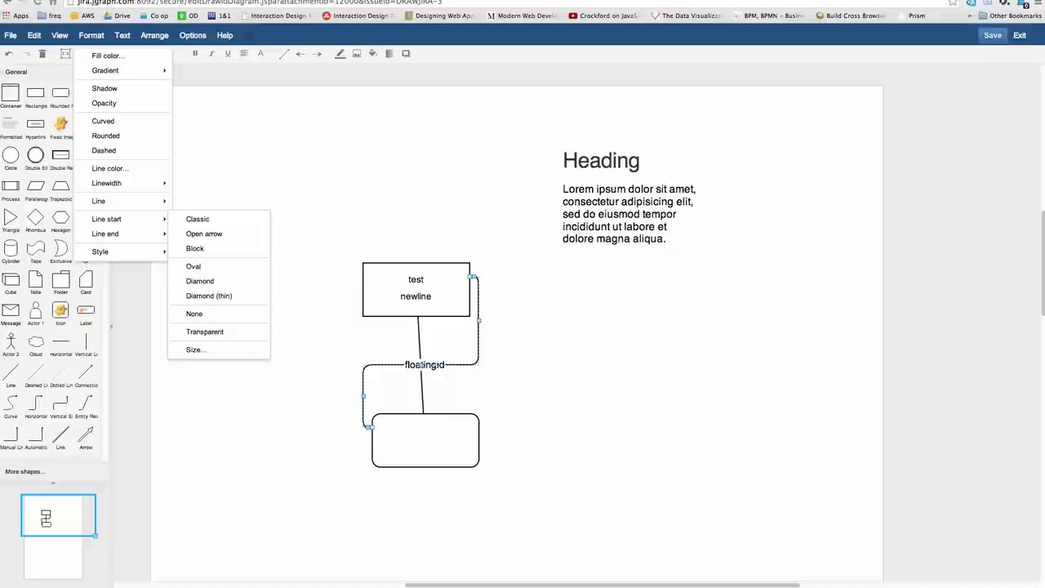
# Label the rounded rectangle "label"
pyautogui.click(435, 439)
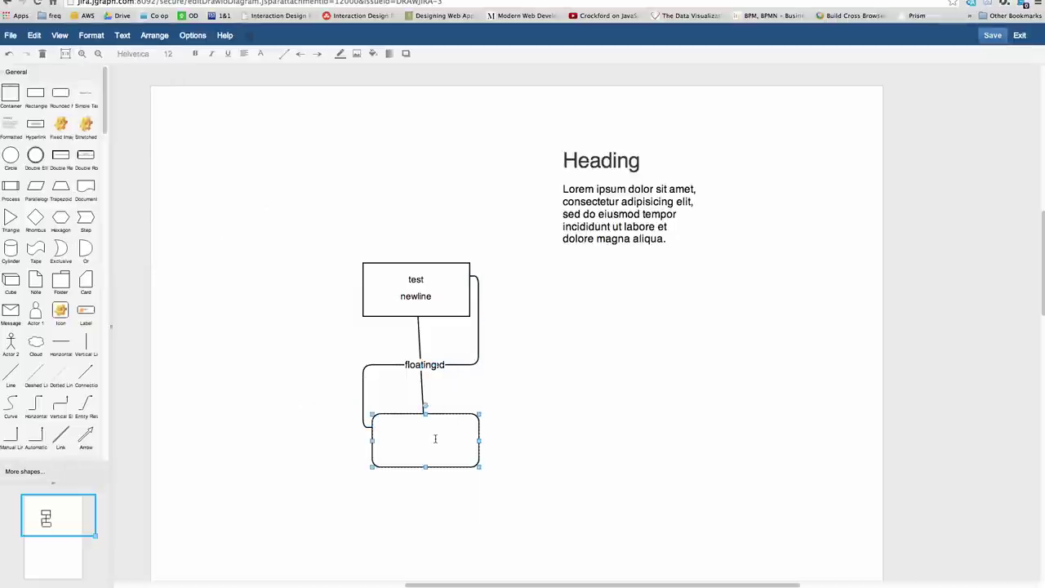
pyautogui.doubleClick(435, 439)
pyautogui.write('label')
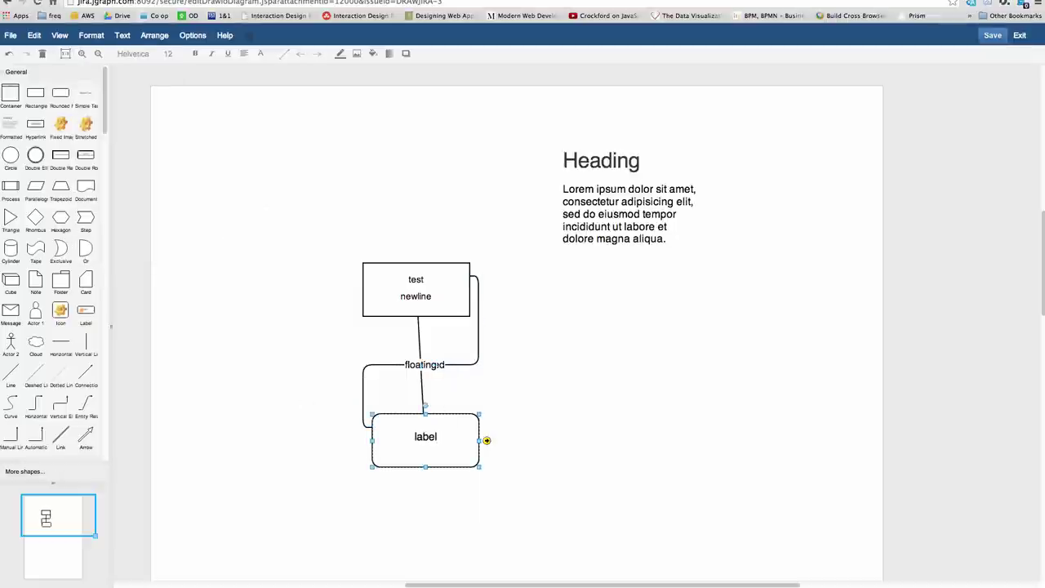
# Move the rounded rectangle up behind the plain rectangle and shift the plain rectangle slightly left so the two overlap
pyautogui.click(490, 422)
pyautogui.moveTo(458, 275); pyautogui.dragTo(456, 302)
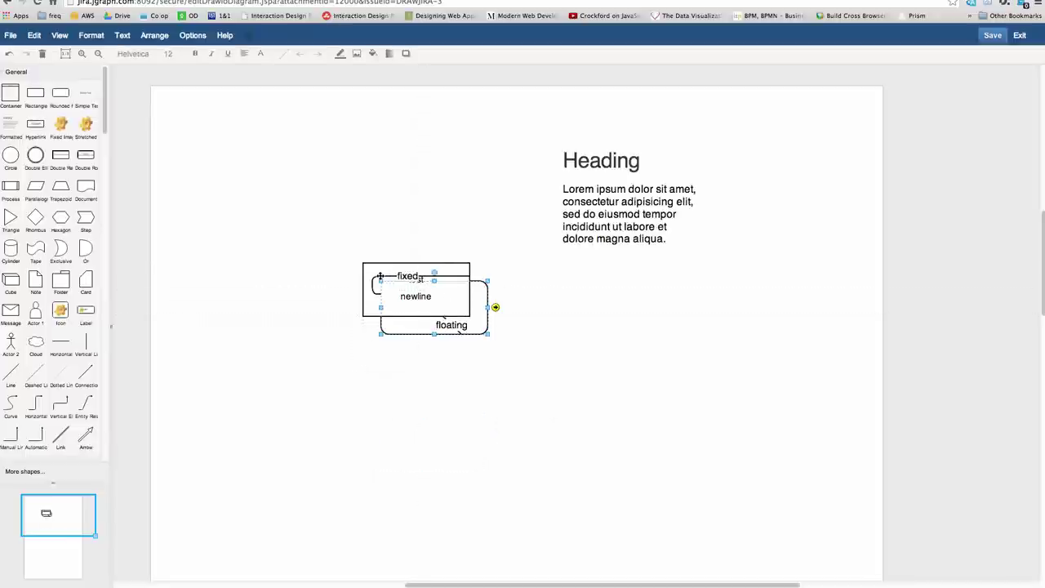
pyautogui.press('Escape')
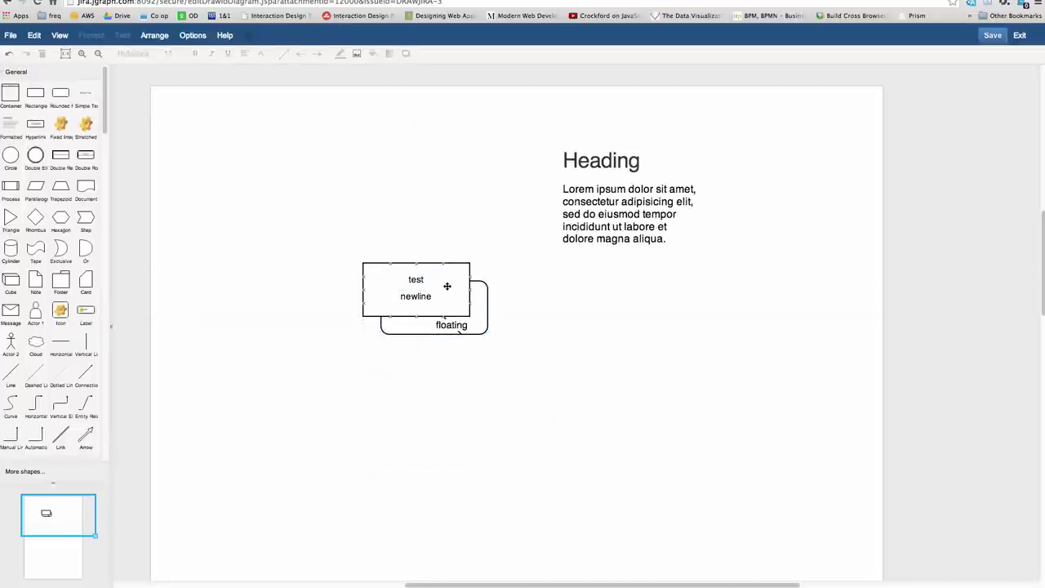
pyautogui.click(471, 302)
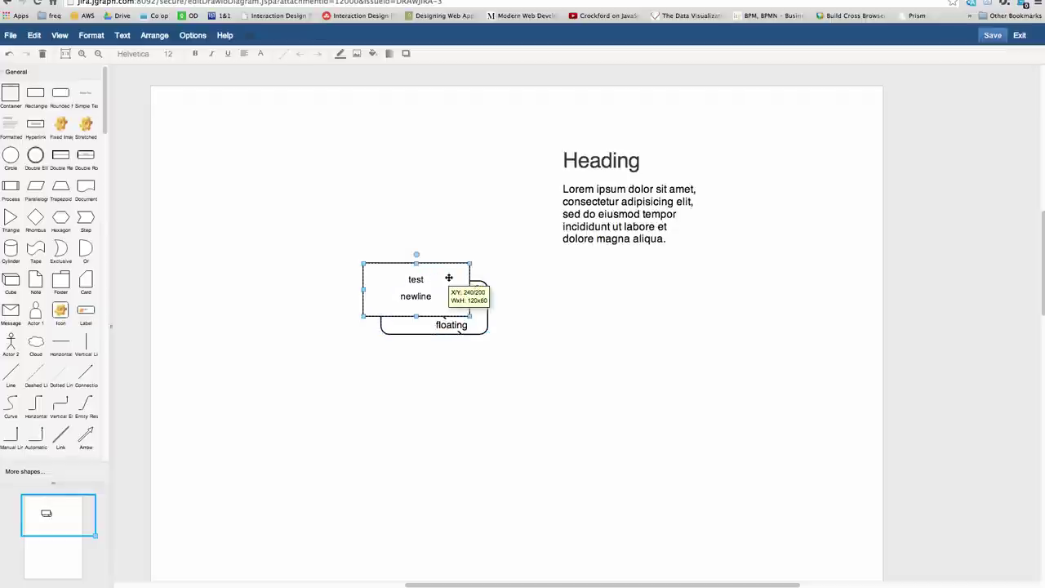
pyautogui.moveTo(448, 278); pyautogui.dragTo(431, 277)
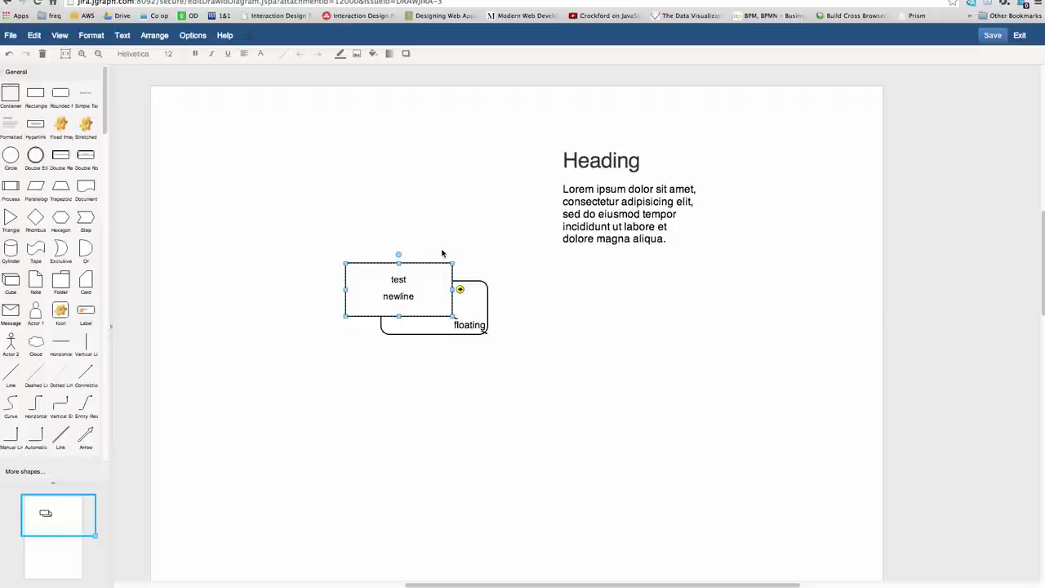
# Bring the rounded rectangle in front of the plain rectangle
pyautogui.click(475, 306)
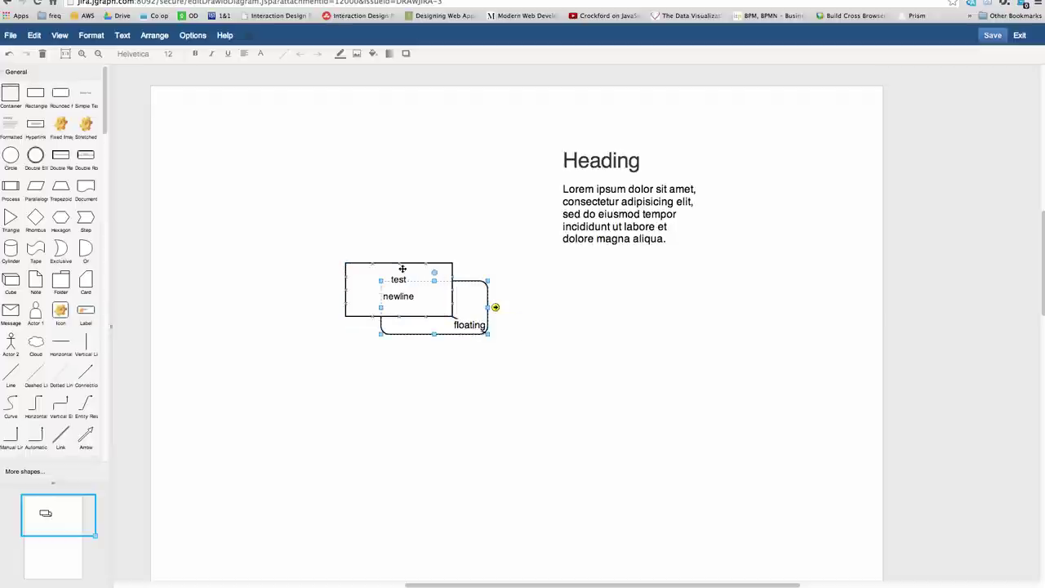
pyautogui.moveTo(403, 271); pyautogui.dragTo(425, 275)
pyautogui.click(469, 306)
pyautogui.rightClick(469, 307)
pyautogui.click(523, 398)
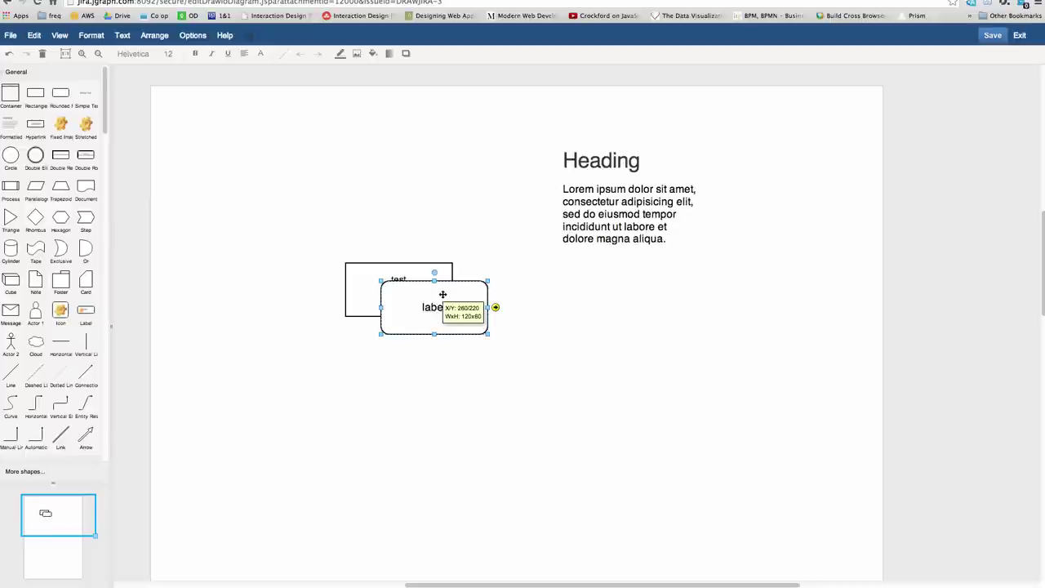
# Add a rectangle near the upper left of the page and create three connected copies of it below
pyautogui.moveTo(45, 101); pyautogui.dragTo(271, 108)
pyautogui.moveTo(389, 129); pyautogui.dragTo(249, 210)
pyautogui.click(354, 133)
pyautogui.moveTo(389, 129); pyautogui.dragTo(413, 227)
pyautogui.click(320, 127)
pyautogui.moveTo(389, 130); pyautogui.dragTo(290, 319)
pyautogui.click(322, 128)
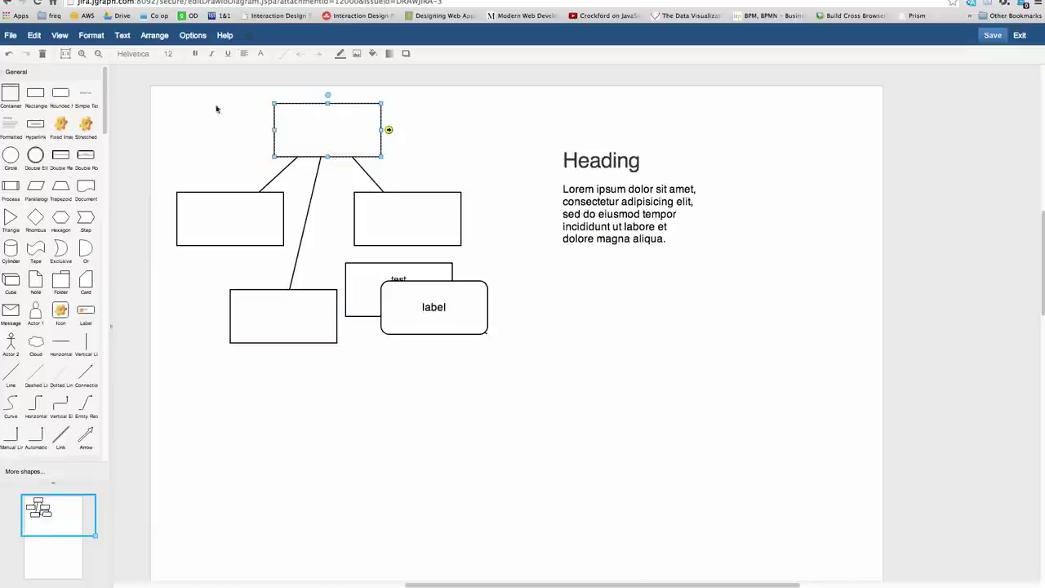
# Apply the Horizontal flow layout to the four connected rectangles
pyautogui.click(155, 35)
pyautogui.moveTo(245, 93)
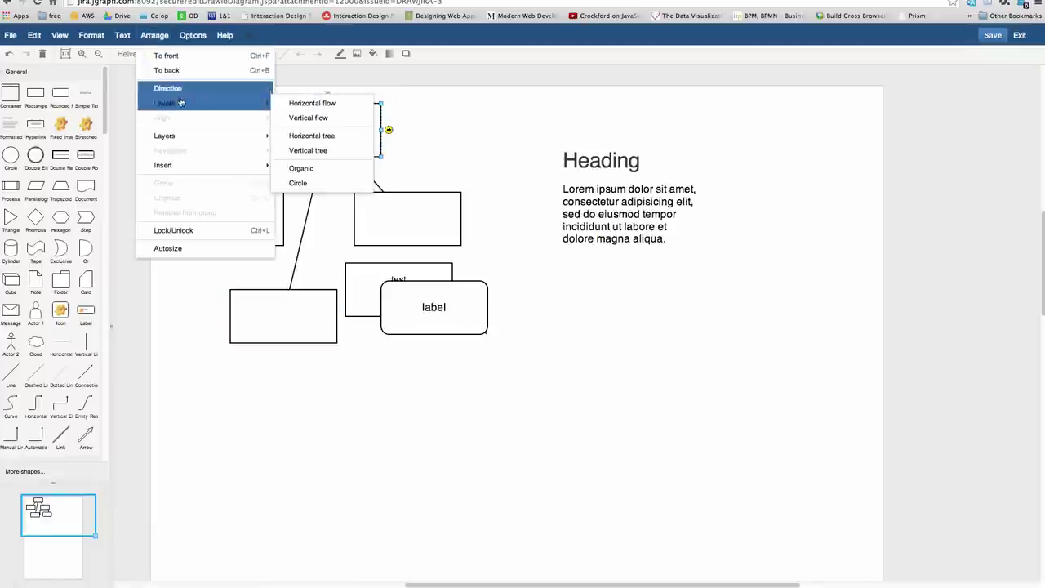
pyautogui.click(322, 117)
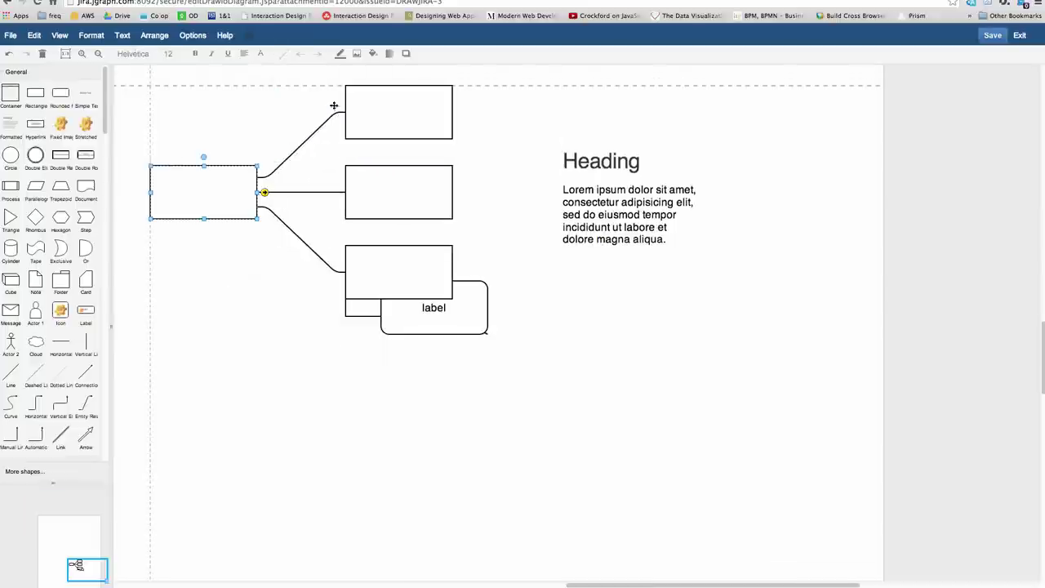
# Apply the Vertical flow layout to the four connected rectangles
pyautogui.click(154, 35)
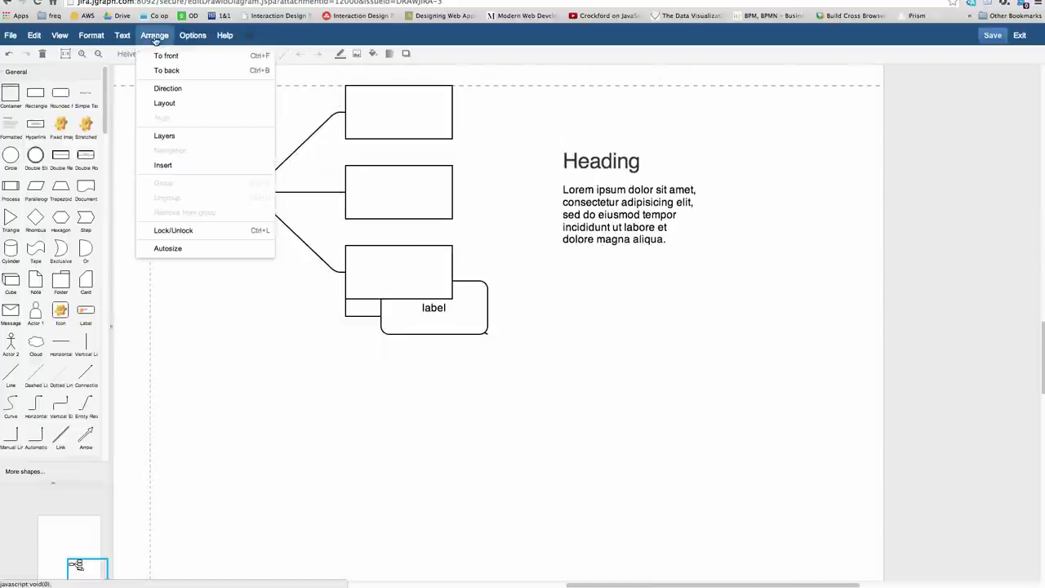
pyautogui.moveTo(165, 104)
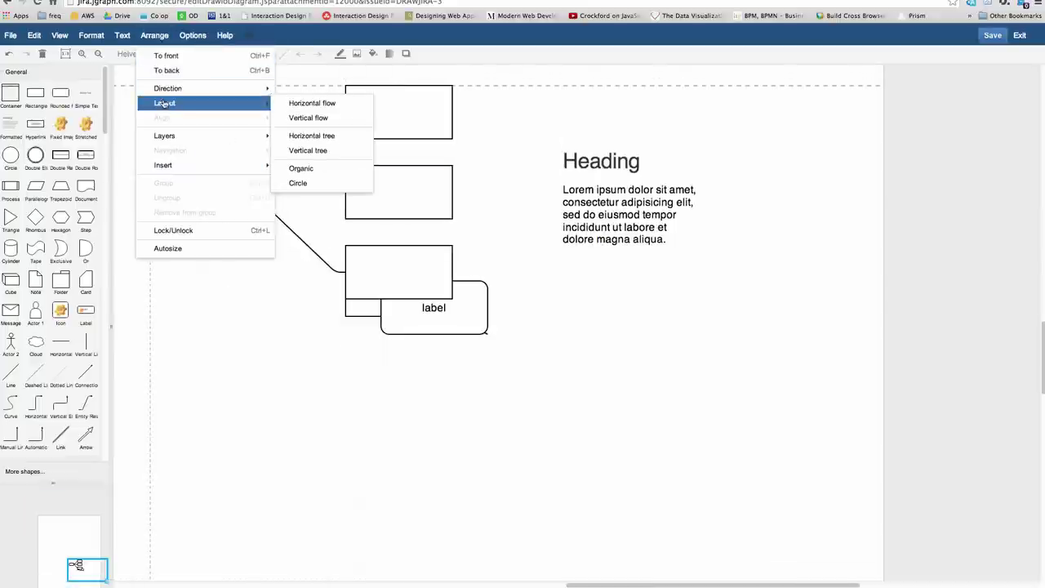
pyautogui.click(309, 117)
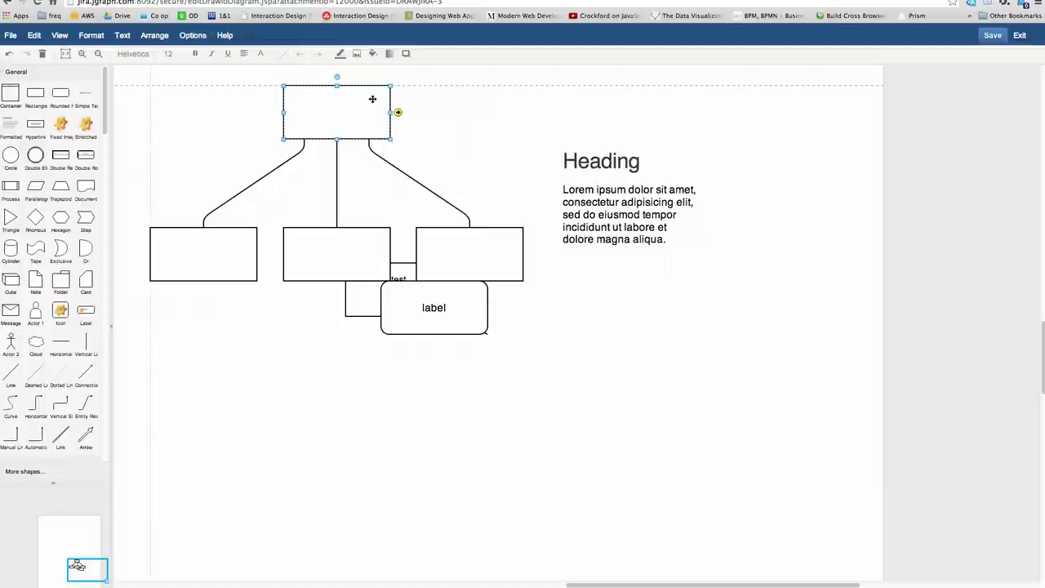
pyautogui.click(154, 35)
pyautogui.moveTo(167, 105)
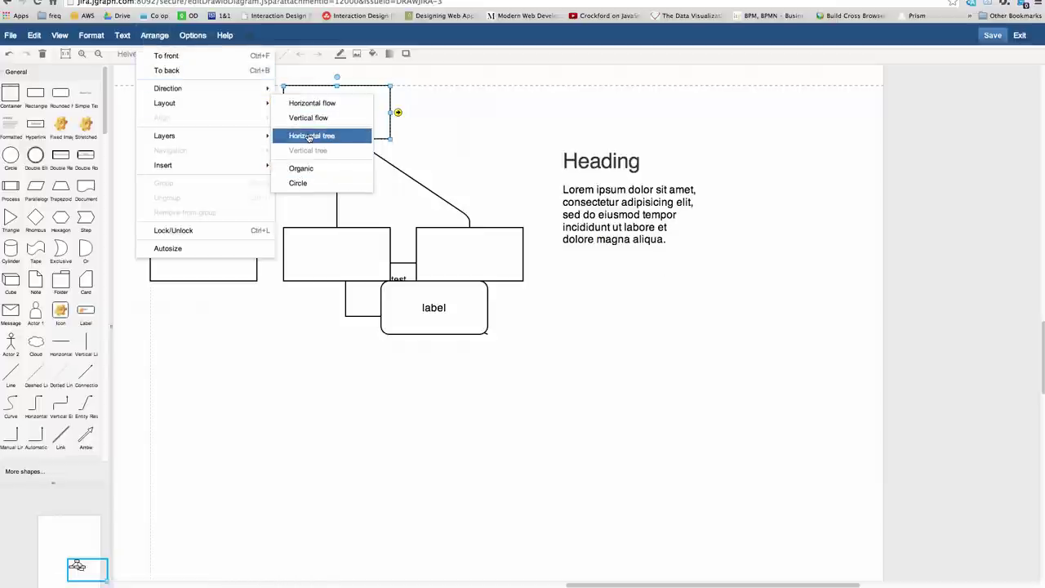
pyautogui.click(256, 380)
pyautogui.click(257, 380)
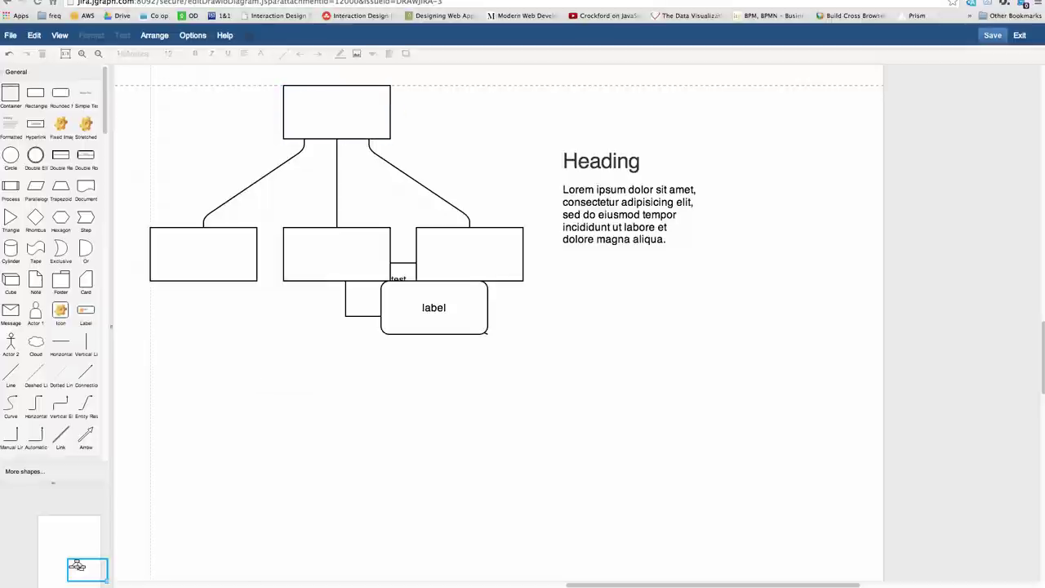
# Examine the settings and file formats offered for exporting the diagram, then leave without exporting
pyautogui.click(11, 35)
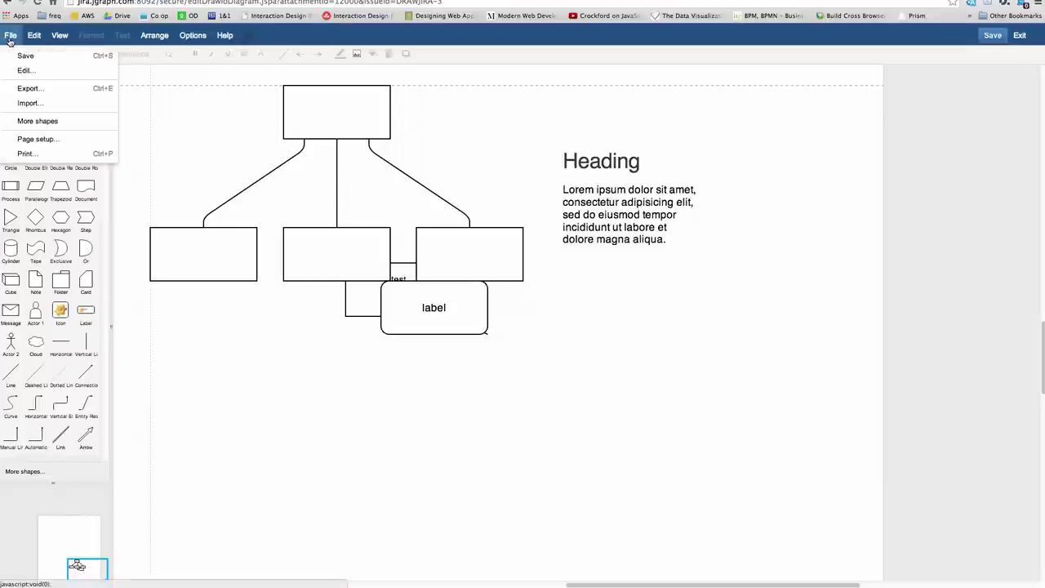
pyautogui.click(29, 89)
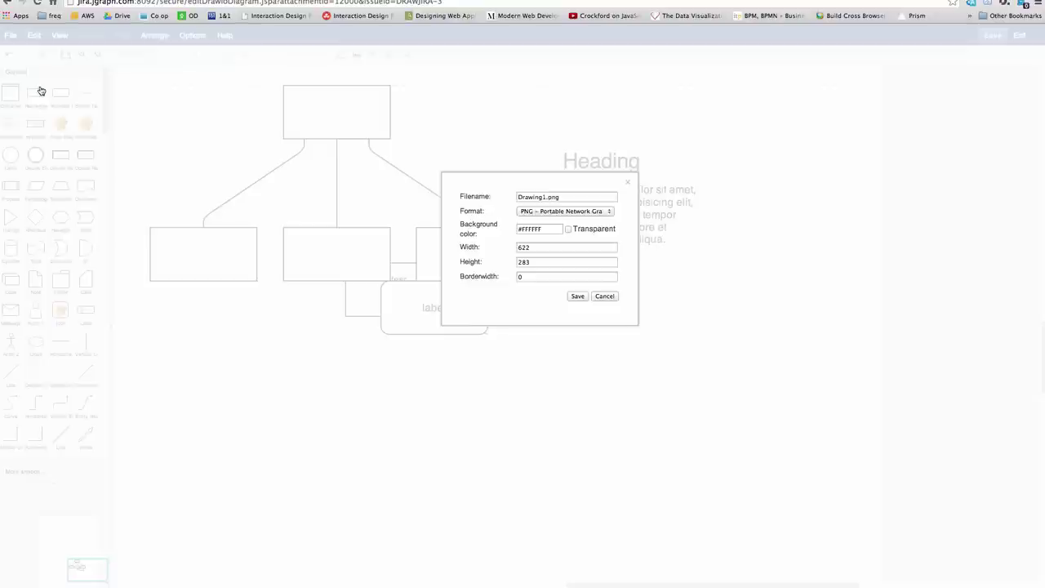
pyautogui.click(577, 212)
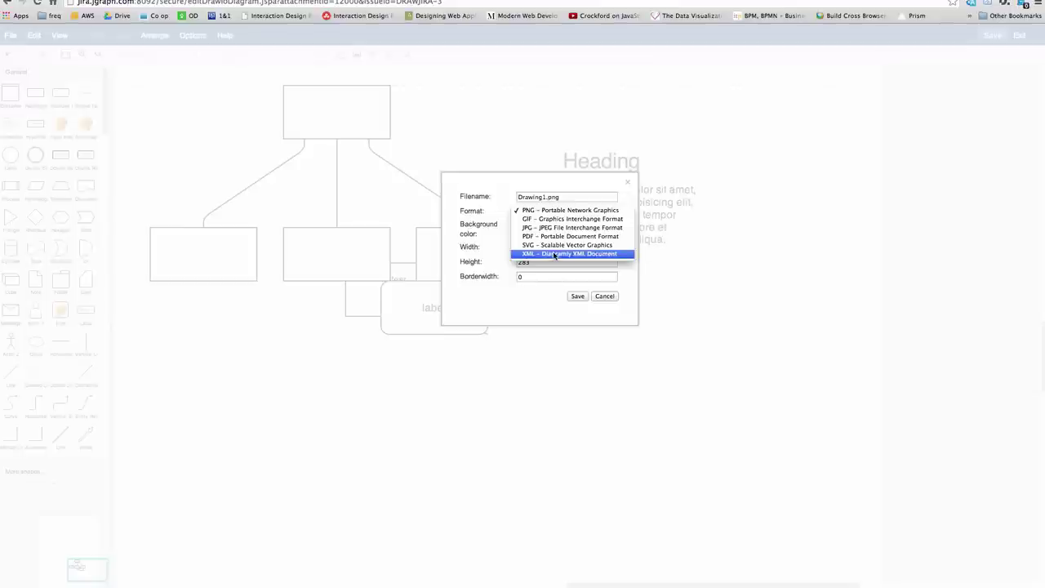
pyautogui.click(607, 296)
pyautogui.click(606, 295)
pyautogui.click(10, 35)
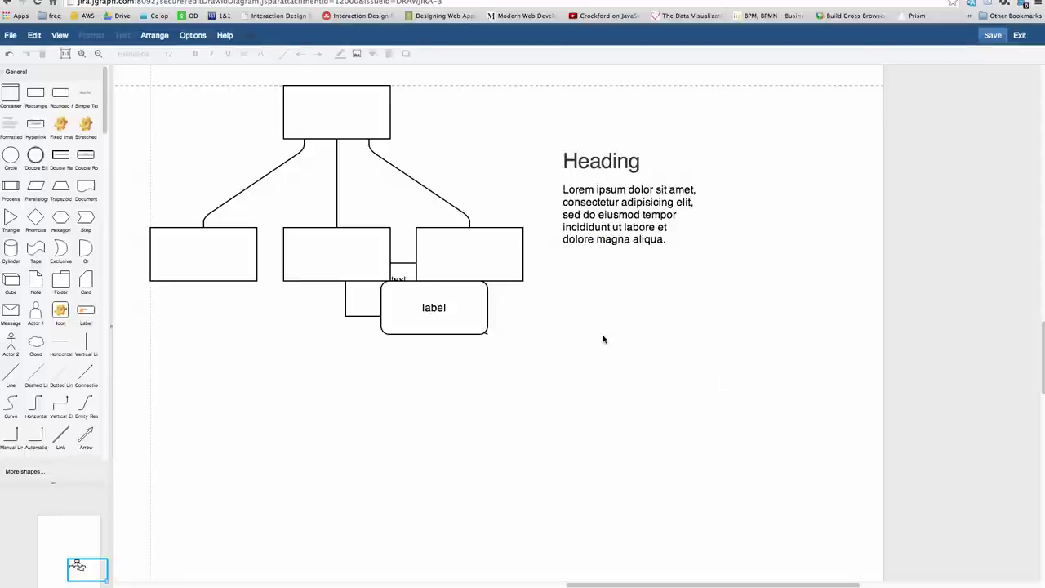
# Spread out the overlapping shapes: the right-hand child rectangle to the lower right, "label" to the lower left, and "test newline" between them
pyautogui.moveTo(489, 249); pyautogui.dragTo(684, 355)
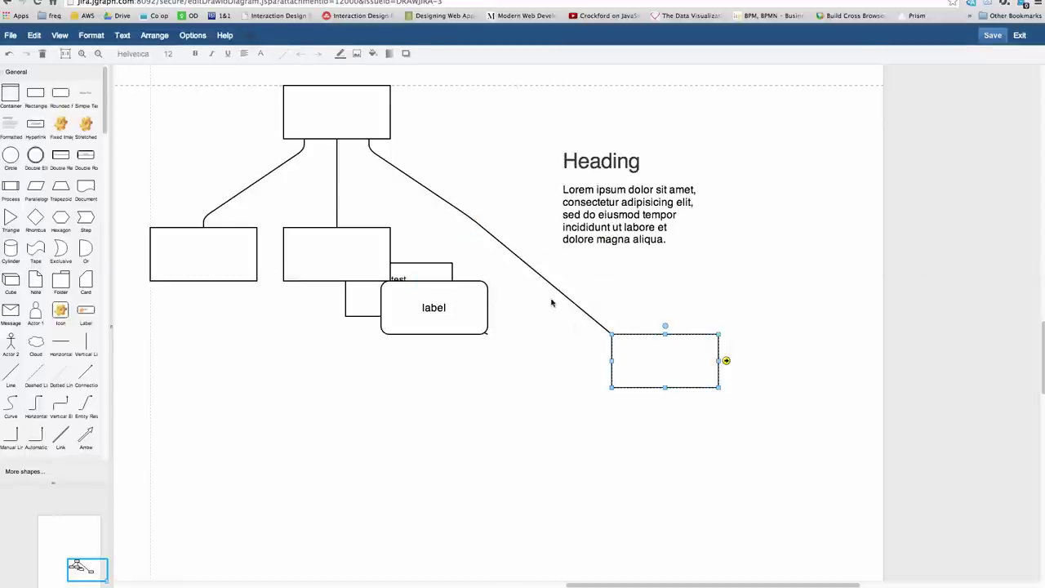
pyautogui.click(430, 296)
pyautogui.moveTo(430, 297); pyautogui.dragTo(235, 446)
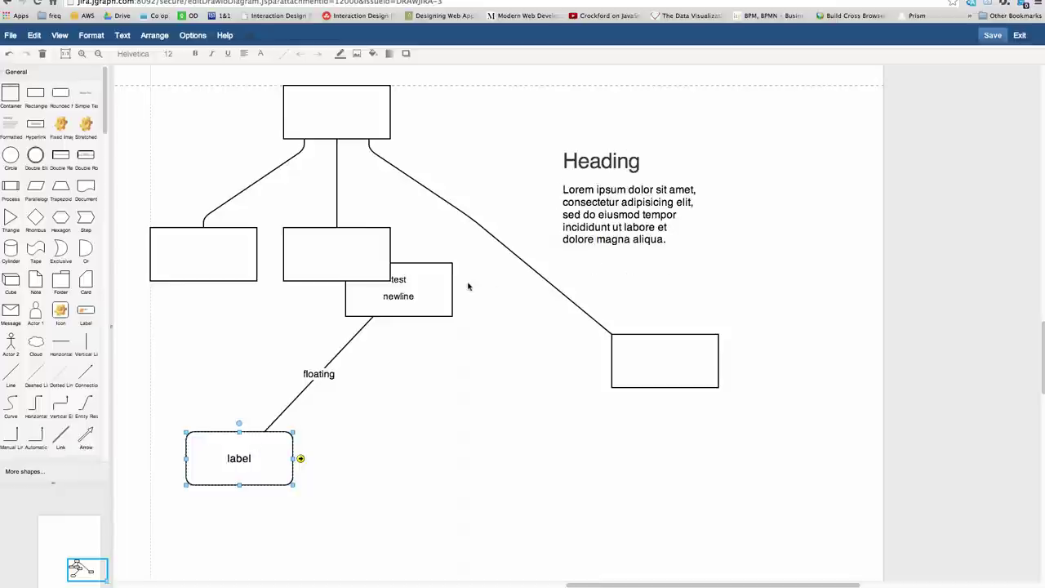
pyautogui.moveTo(448, 283); pyautogui.dragTo(510, 337)
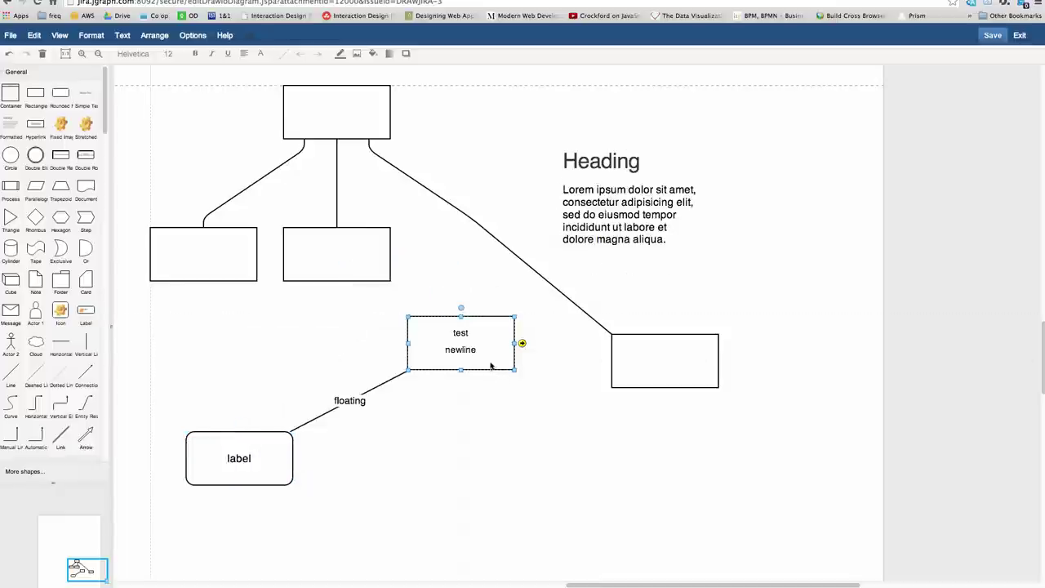
# Connect the bottom edge of the "test newline" rectangle to the right side of "label" with a fixed, right-angled connector
pyautogui.click(494, 383)
pyautogui.moveTo(488, 369); pyautogui.dragTo(292, 470)
pyautogui.click(389, 424)
pyautogui.click(285, 53)
pyautogui.click(287, 148)
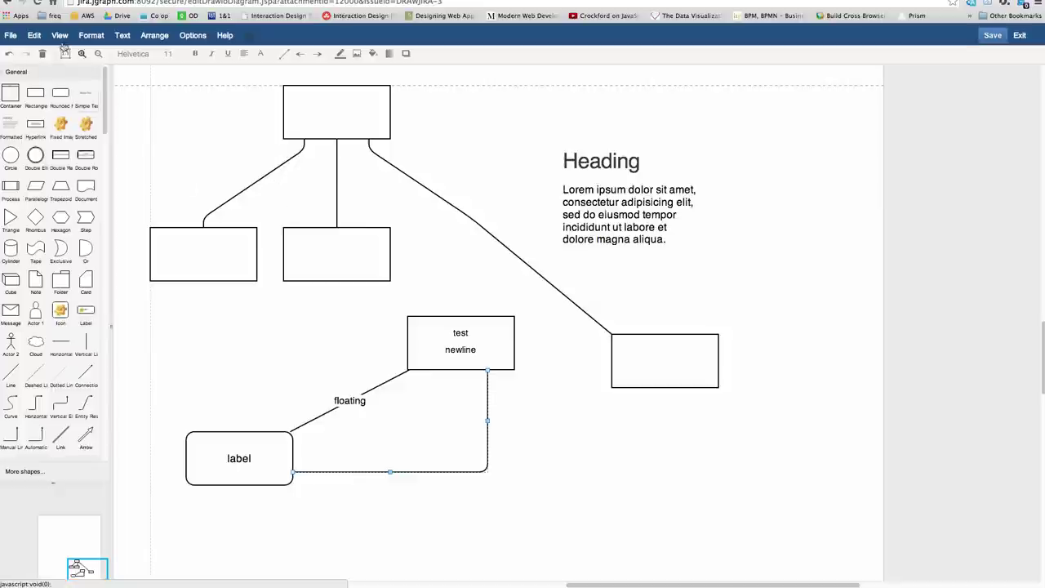
# Set the line end of the right-angled connector to Open arrow
pyautogui.click(91, 36)
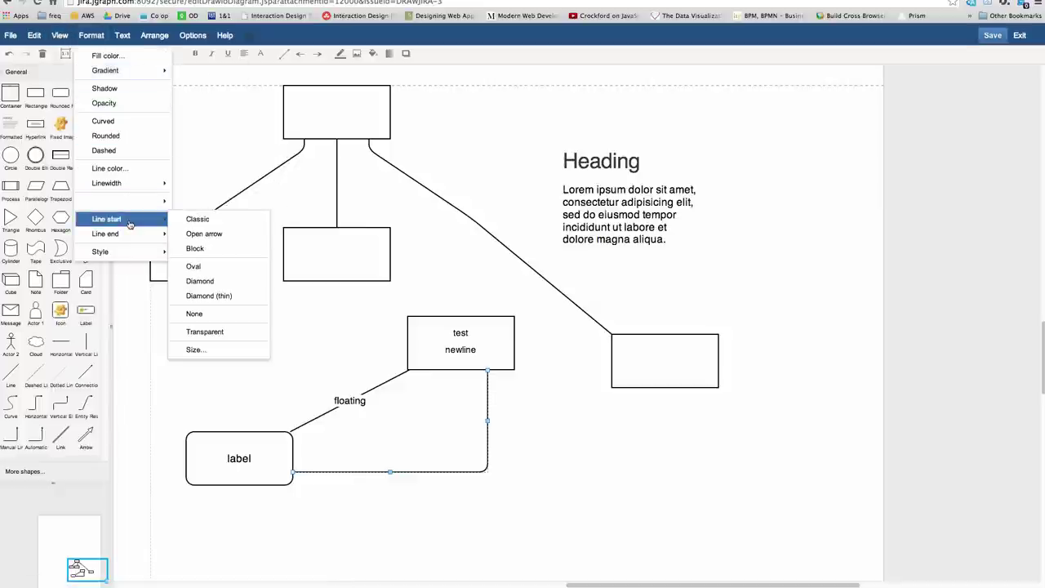
pyautogui.moveTo(141, 233)
pyautogui.click(204, 248)
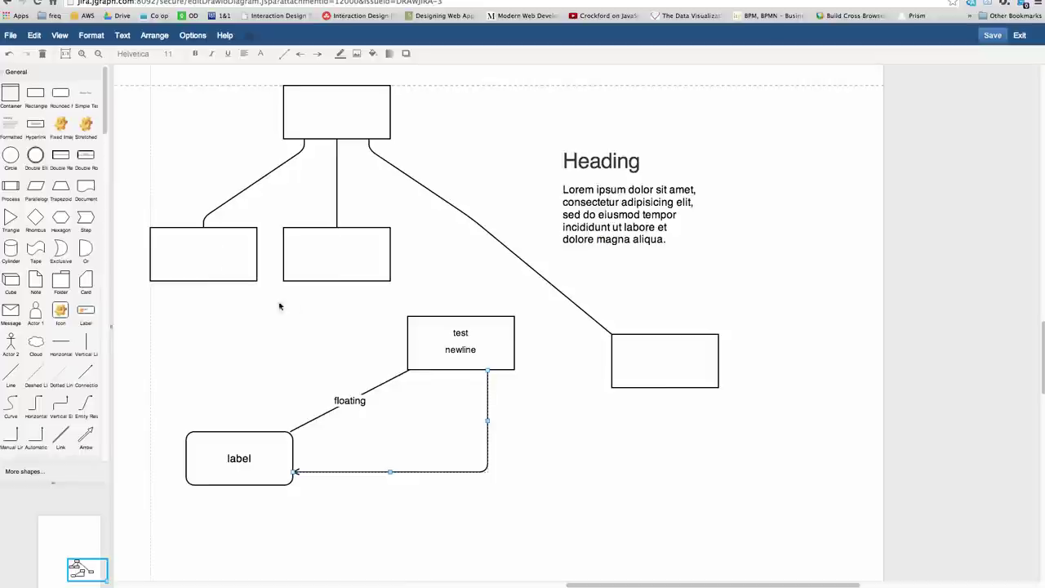
pyautogui.click(370, 454)
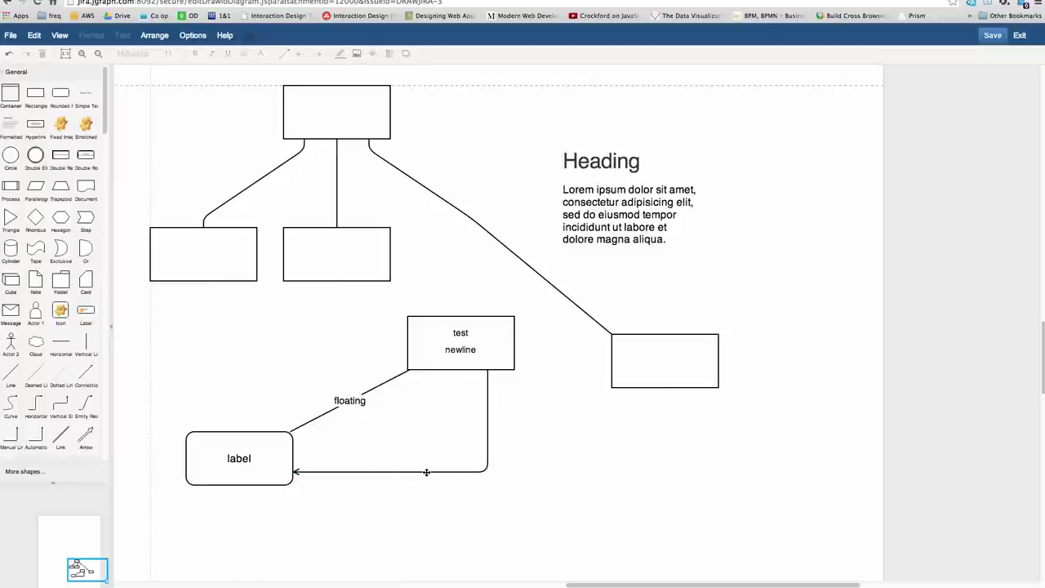
# Set the style of the right-angled, open-arrow connector as the default edge
pyautogui.rightClick(426, 472)
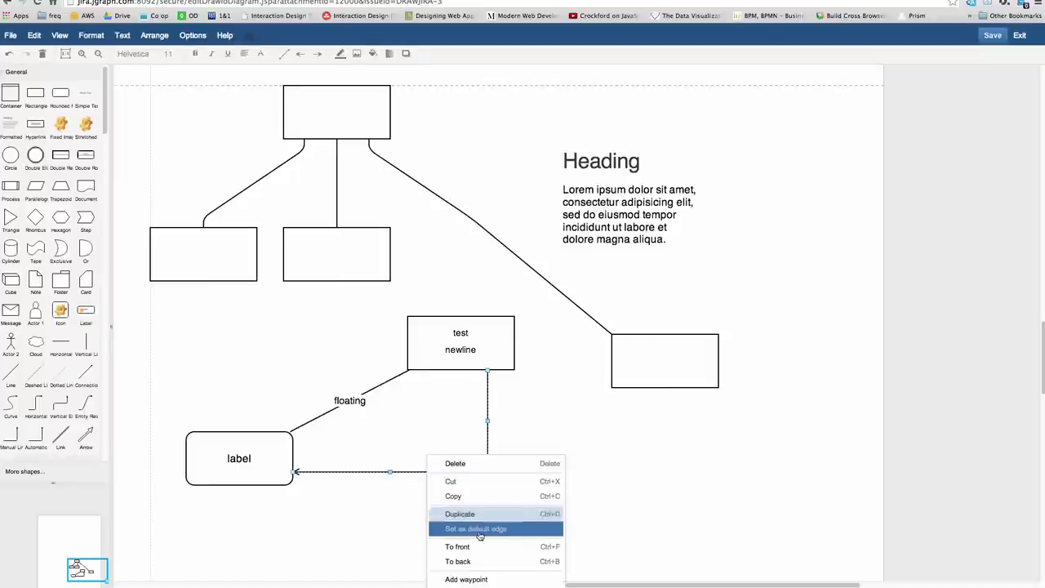
pyautogui.click(480, 529)
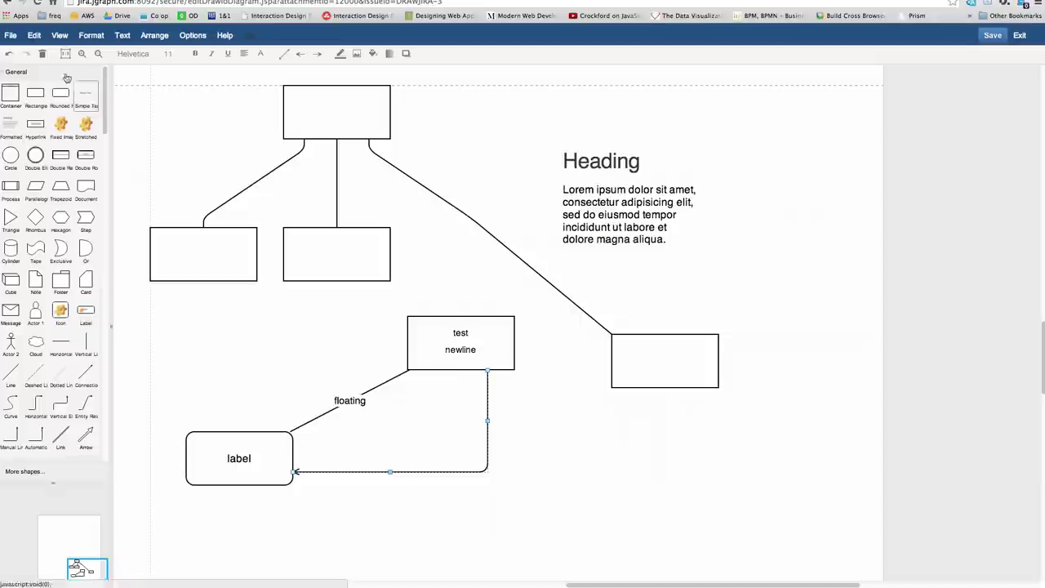
pyautogui.click(39, 37)
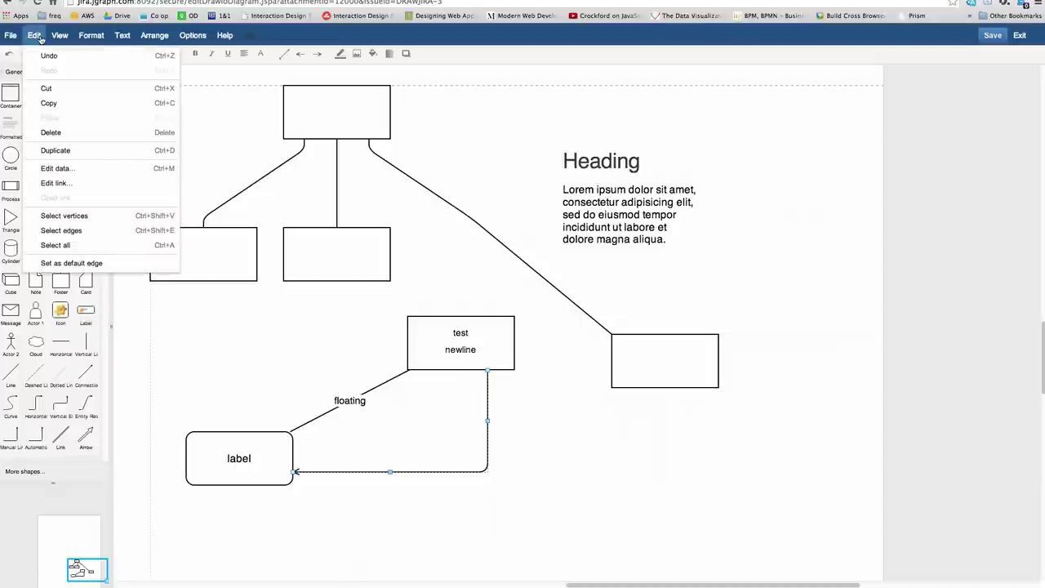
pyautogui.click(72, 263)
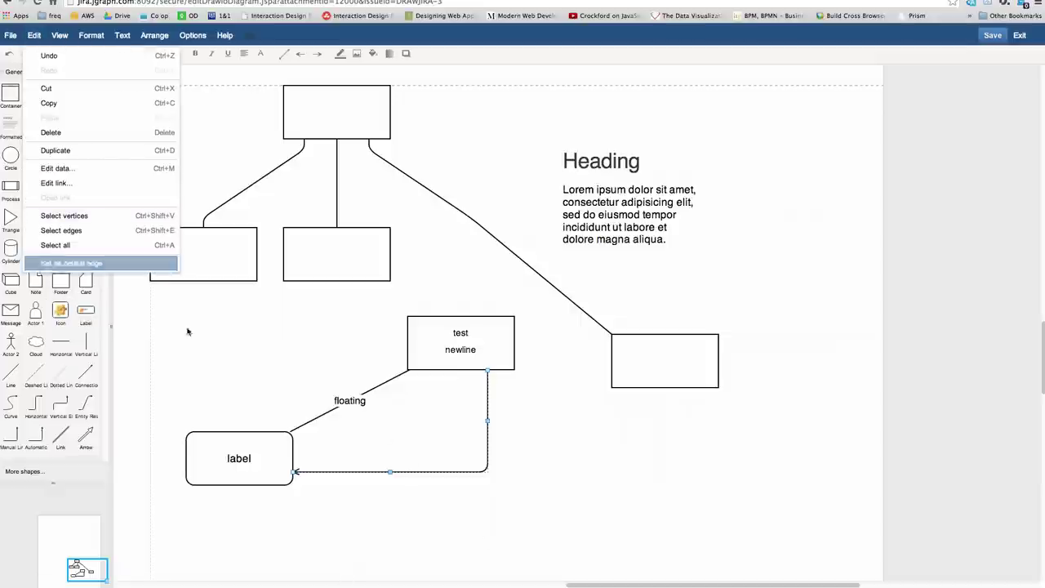
pyautogui.click(437, 454)
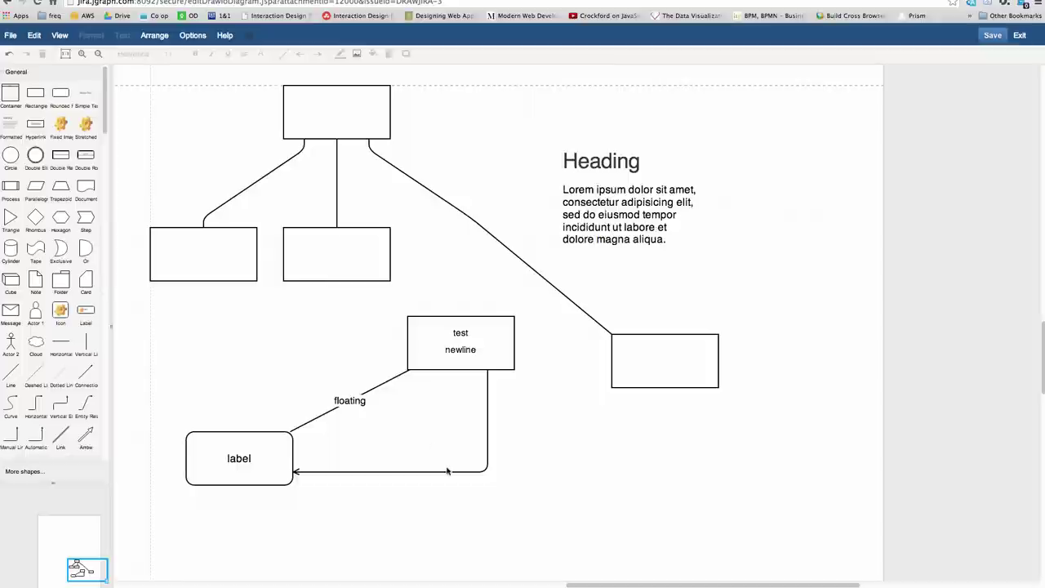
pyautogui.click(445, 471)
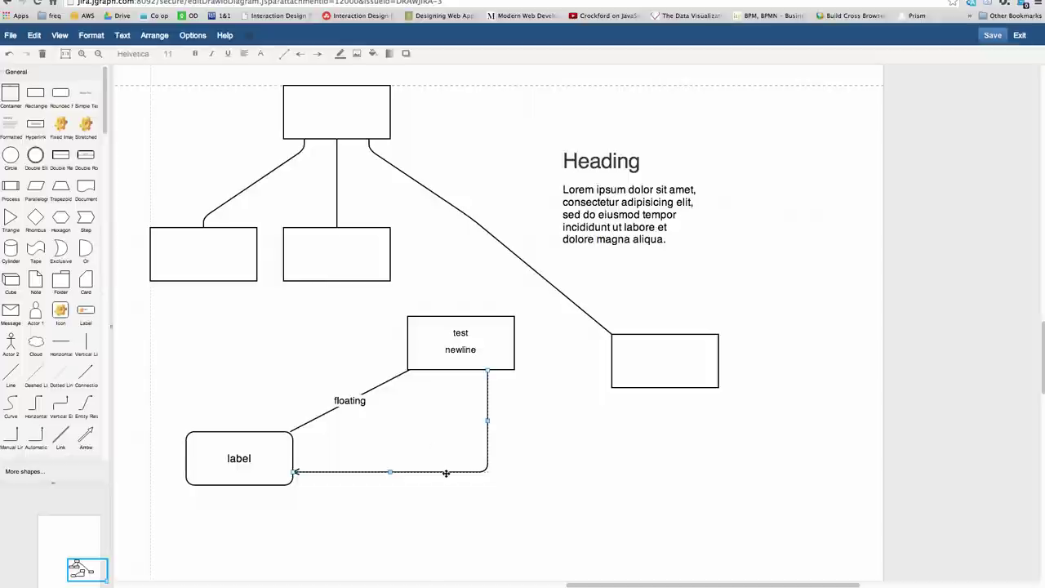
pyautogui.rightClick(446, 471)
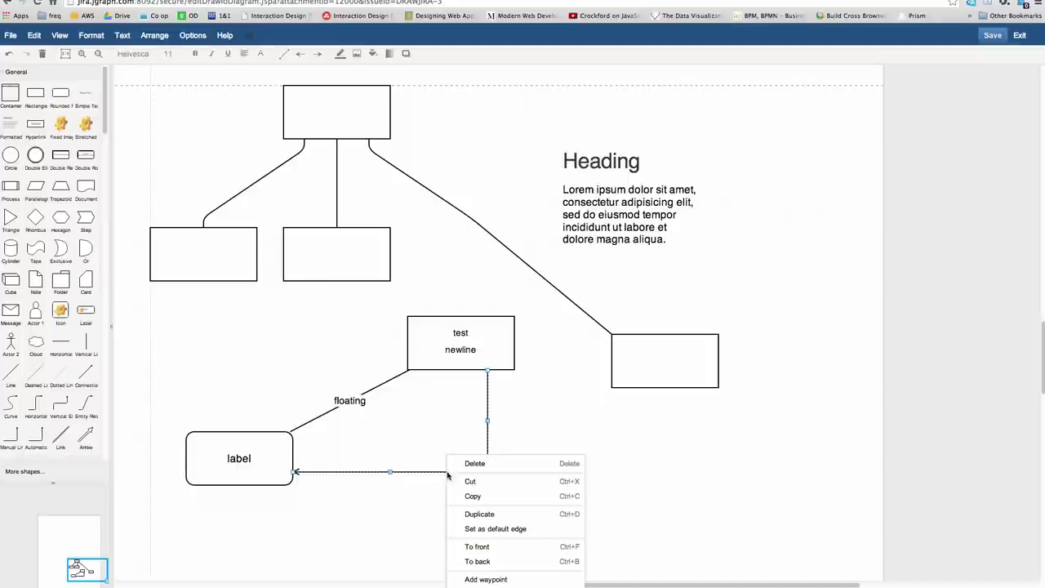
pyautogui.click(397, 445)
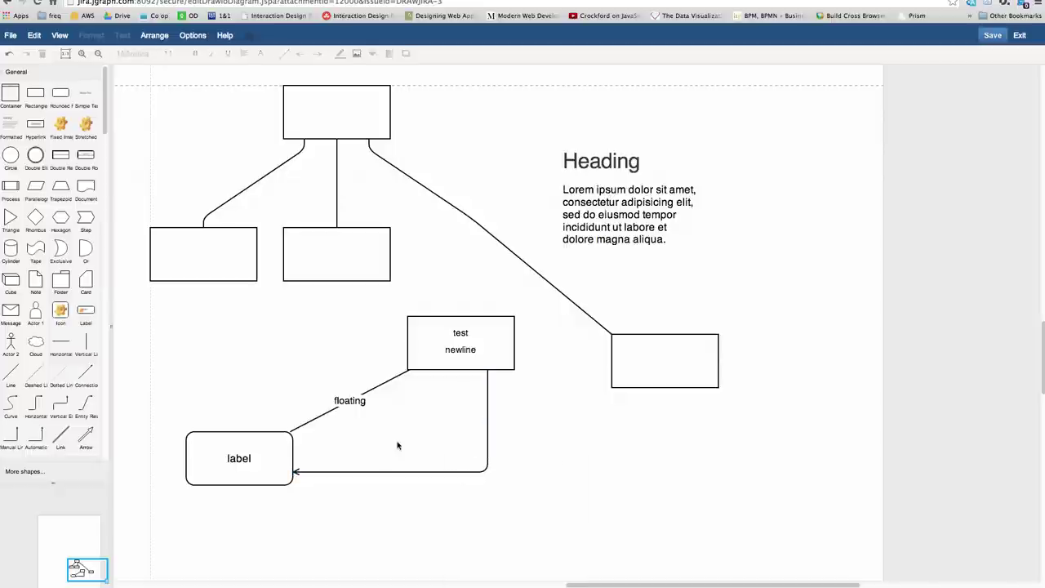
# Examine the interface languages offered by the diagram editor, then close the list without choosing one
pyautogui.click(249, 36)
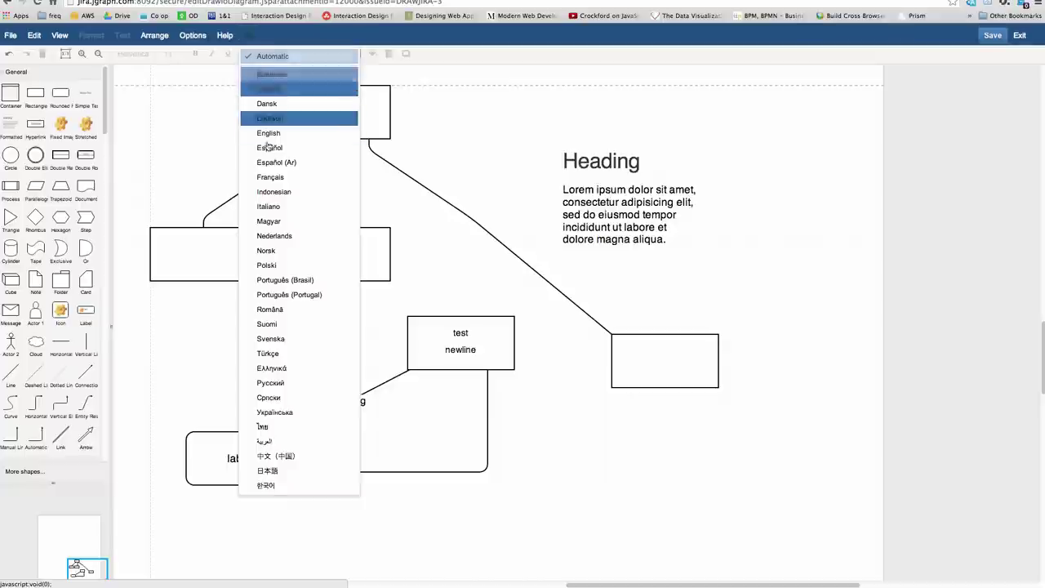
pyautogui.click(87, 40)
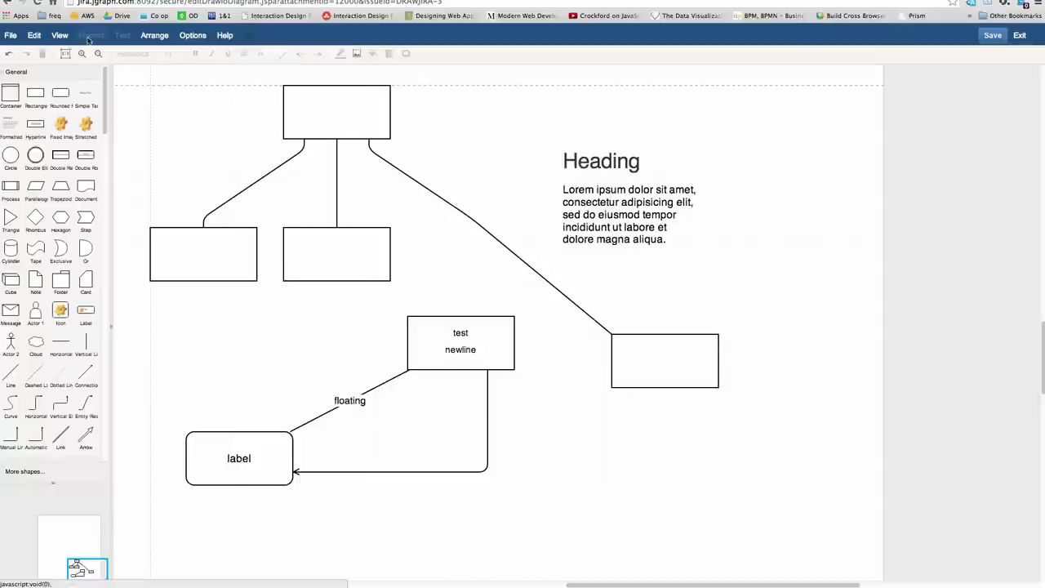
pyautogui.click(246, 37)
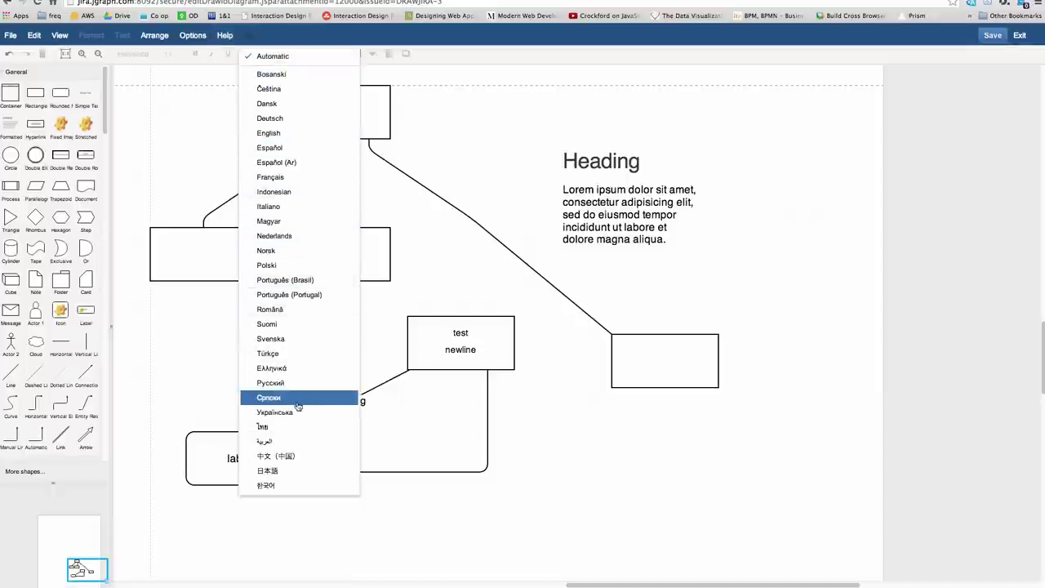
pyautogui.click(168, 330)
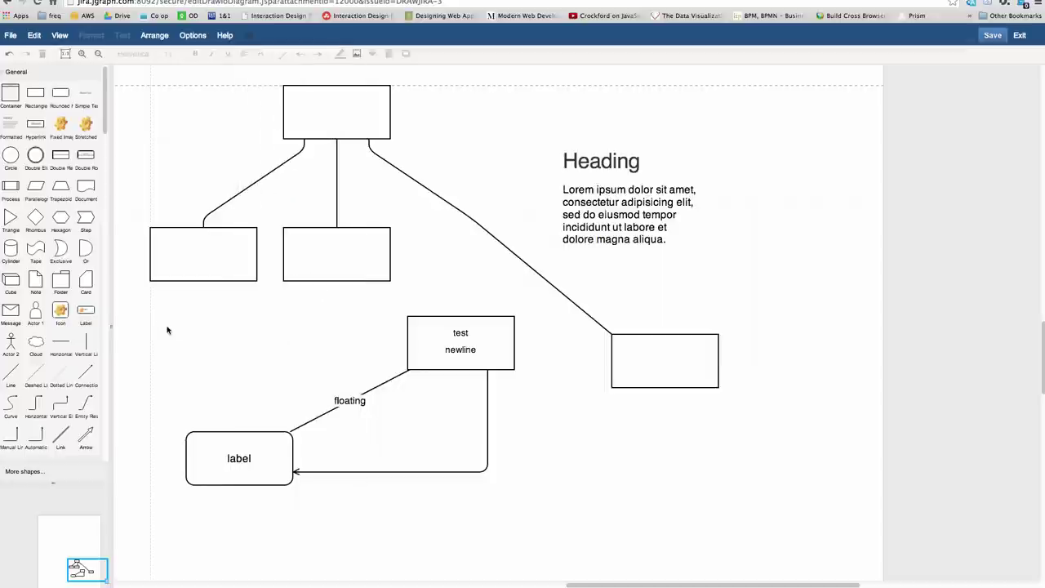
# Switch to the draw.io Google+ post and read how to get support for the Confluence and JIRA plugins
pyautogui.click(226, 37)
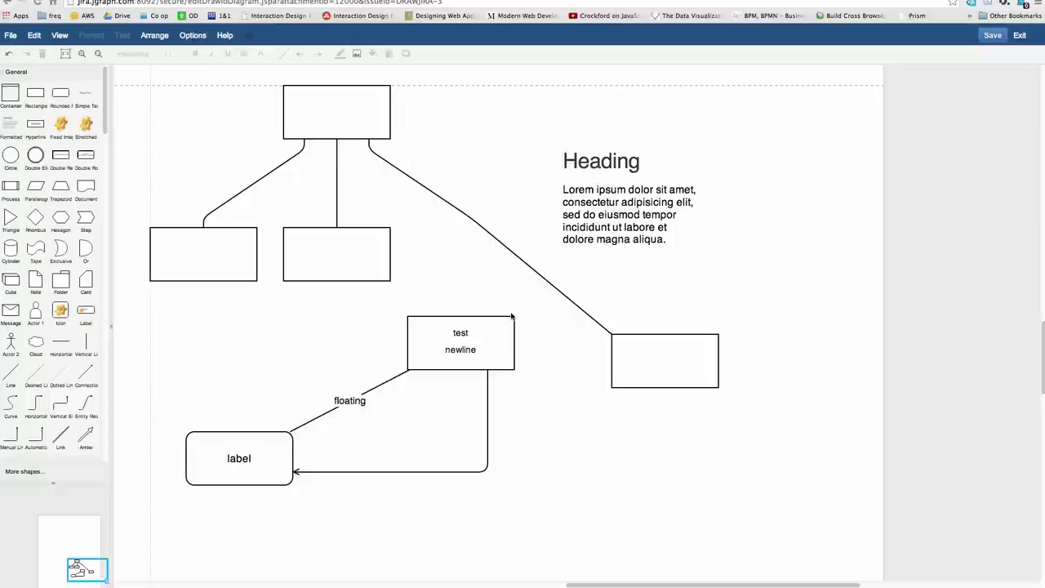
pyautogui.hotkey('ctrl', 'Tab')
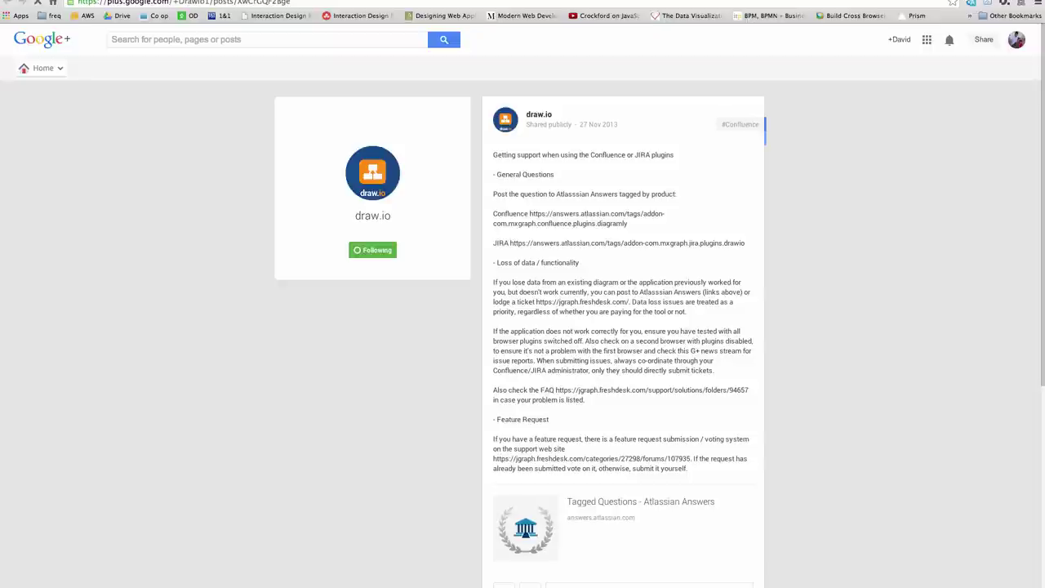
pyautogui.scroll(-1, 808, 332)
pyautogui.scroll(-1, 808, 331)
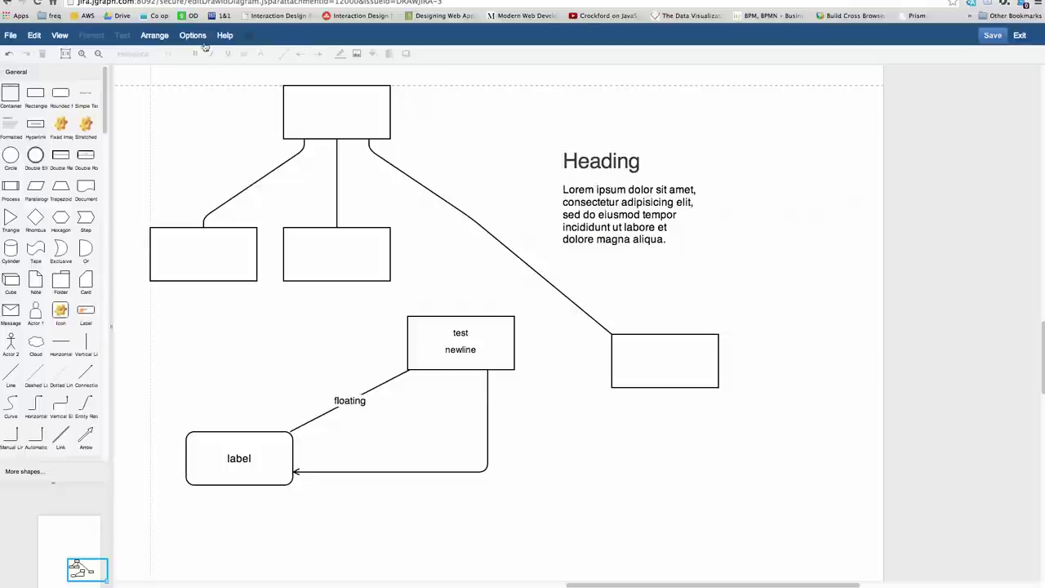
# Save the JIRA diagram, and add a rounded rectangle to the blank Confluence diagram and save it
pyautogui.click(994, 36)
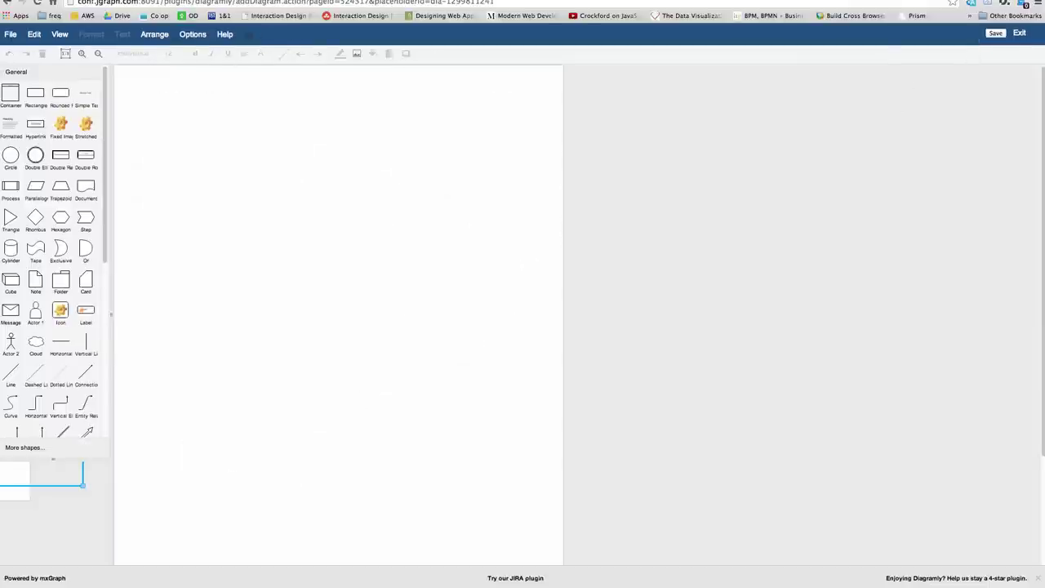
pyautogui.click(60, 93)
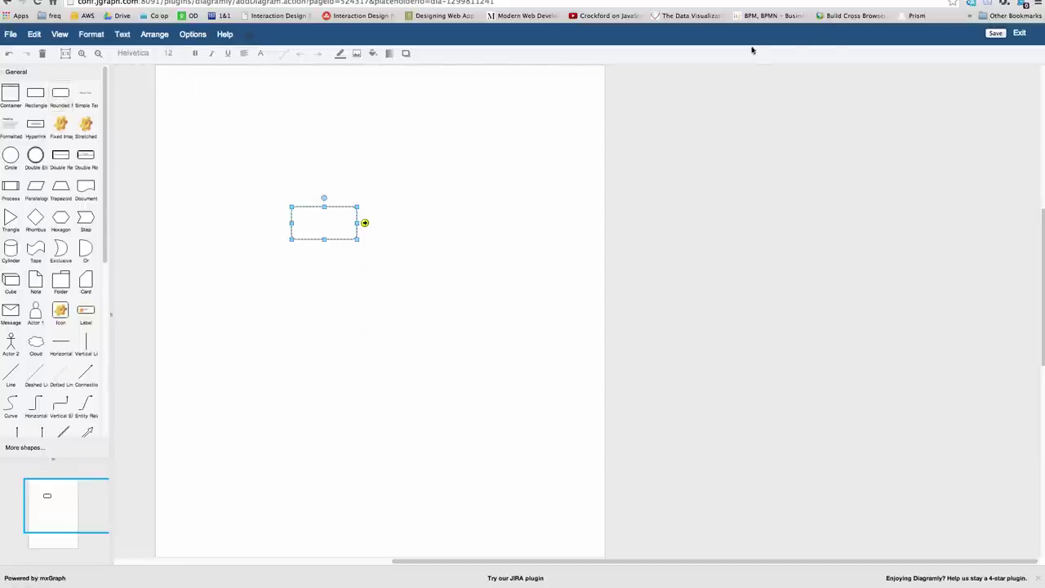
pyautogui.click(991, 36)
pyautogui.click(579, 249)
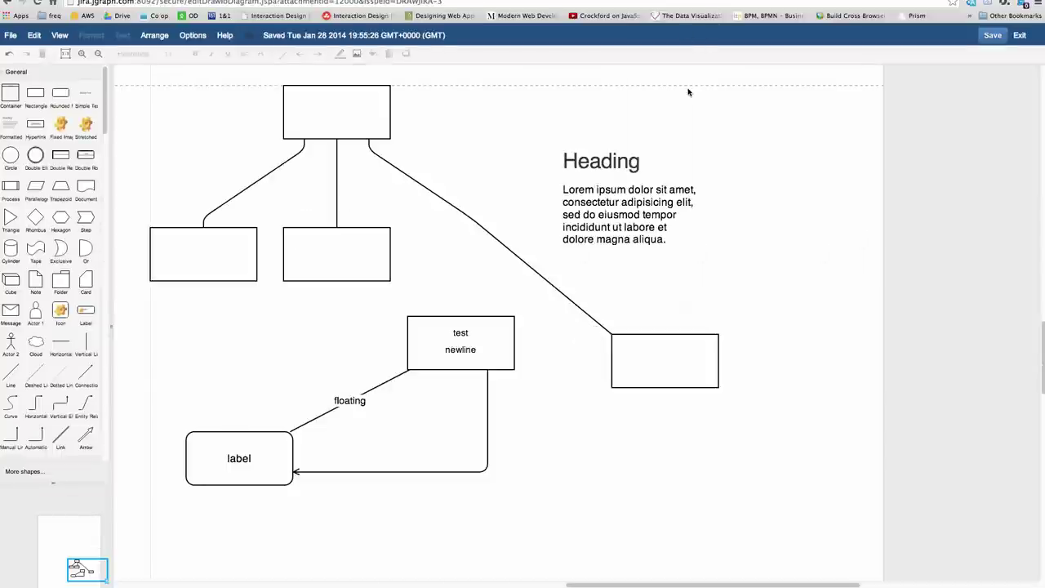
# Exit the editor to the JIRA issue and inspect the embedded Drawing1.xml diagram by zooming out, zooming in and panning
pyautogui.click(1022, 38)
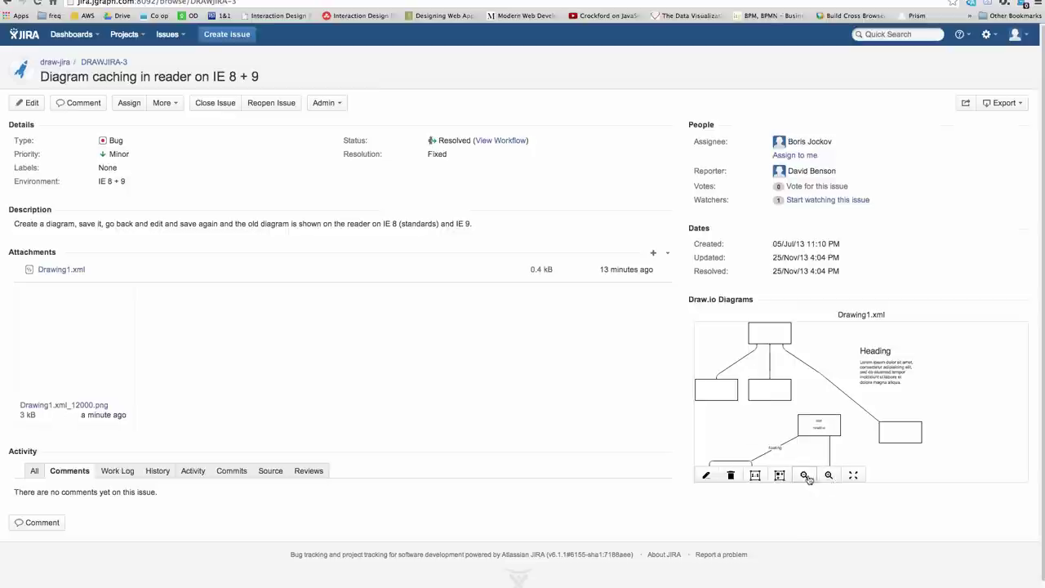
pyautogui.click(805, 478)
pyautogui.click(806, 478)
pyautogui.click(828, 477)
pyautogui.click(827, 477)
pyautogui.click(828, 476)
pyautogui.click(805, 476)
pyautogui.click(805, 477)
pyautogui.click(828, 477)
pyautogui.click(828, 477)
pyautogui.moveTo(840, 427); pyautogui.dragTo(907, 428)
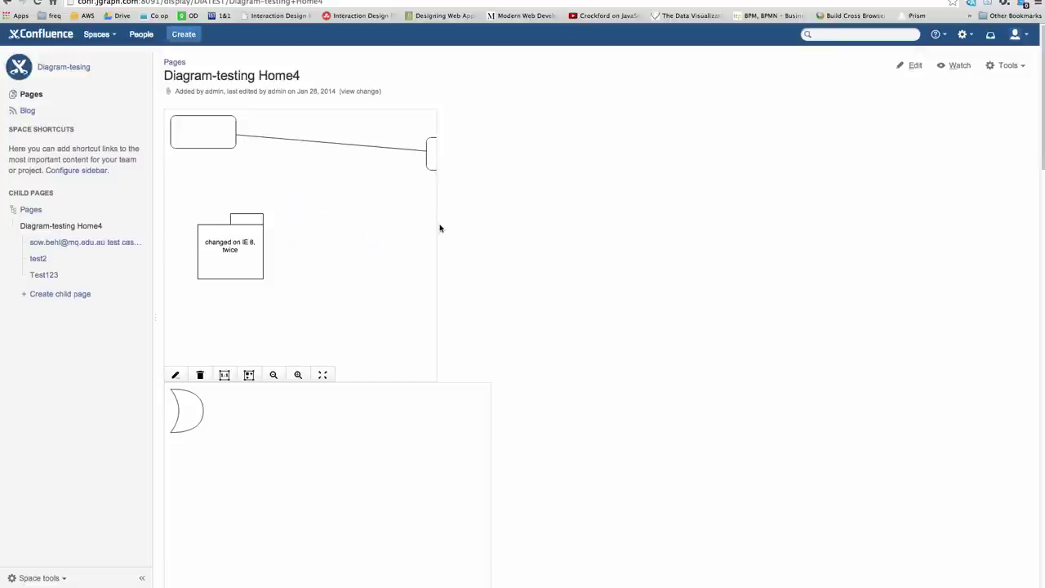
# Find the rounded rectangle diagram on the Confluence page and view it zoomed out and back in
pyautogui.scroll(-5, 532, 270)
pyautogui.scroll(-8, 532, 271)
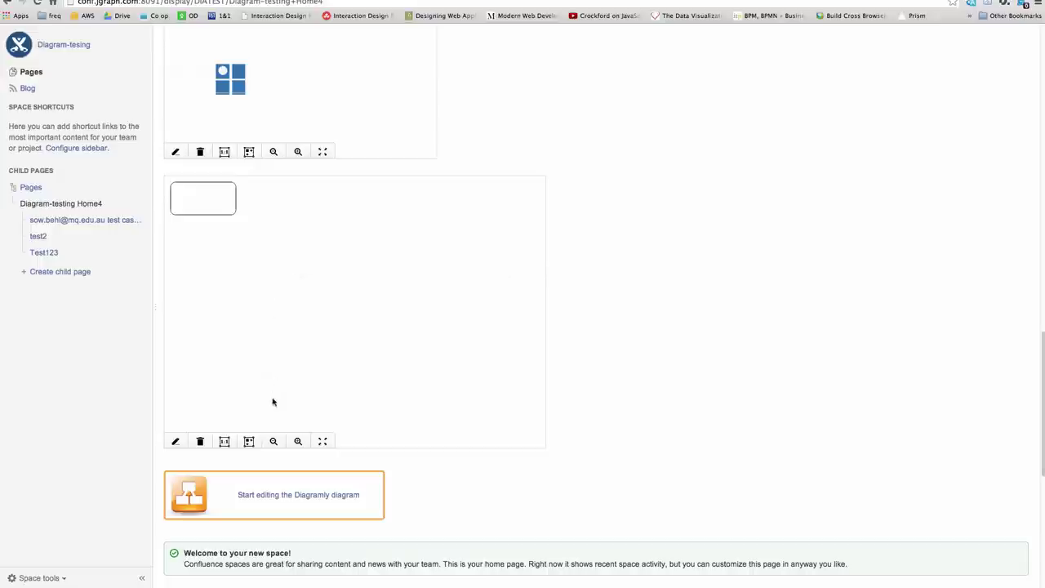
pyautogui.click(274, 442)
pyautogui.click(297, 442)
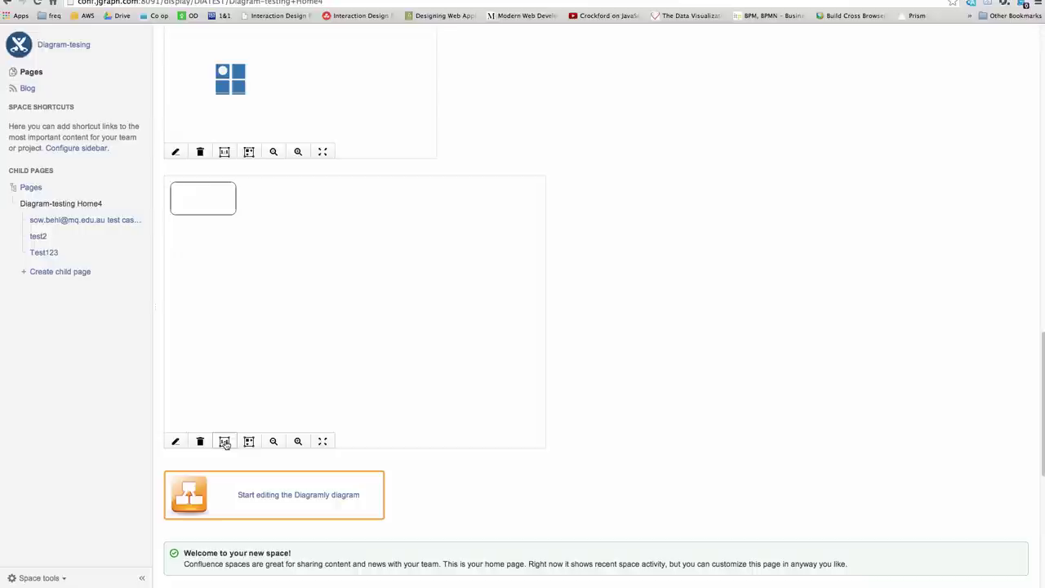